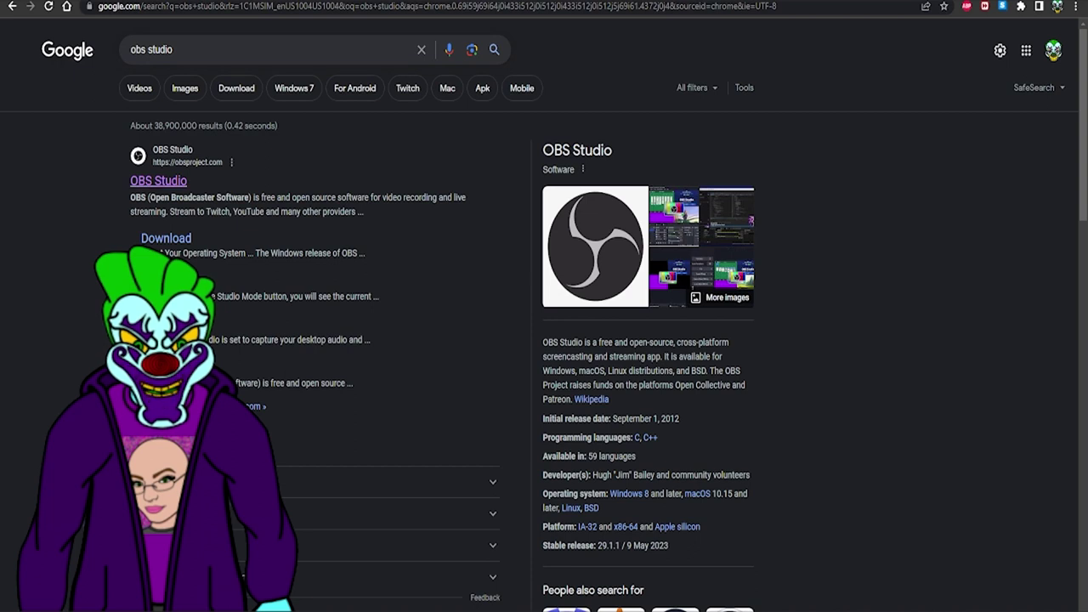
Open the official OBS Studio site from the search results and download the Windows version.
click(158, 180)
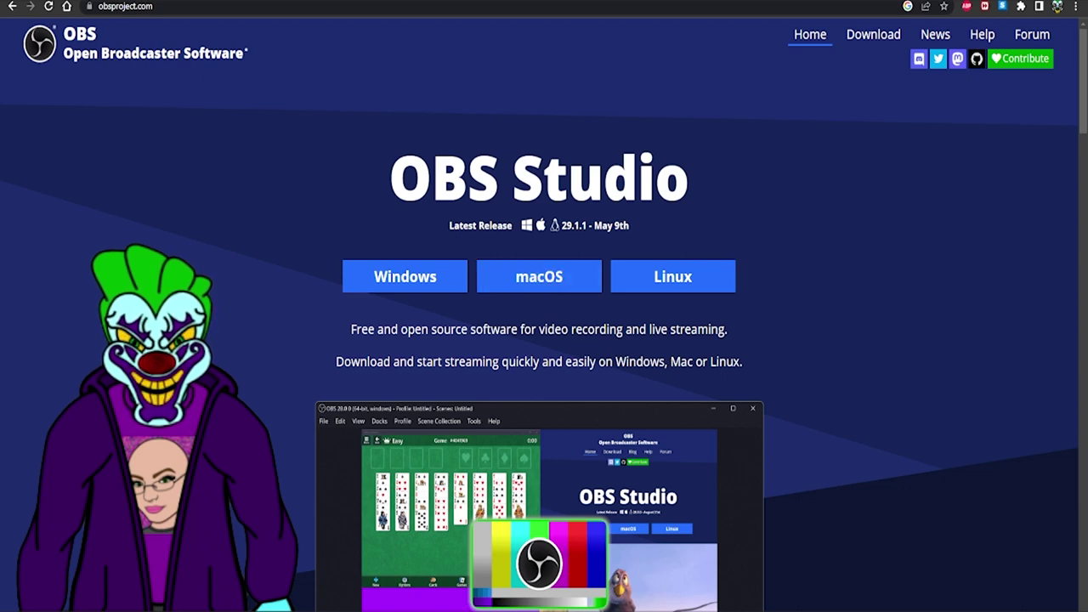
click(405, 276)
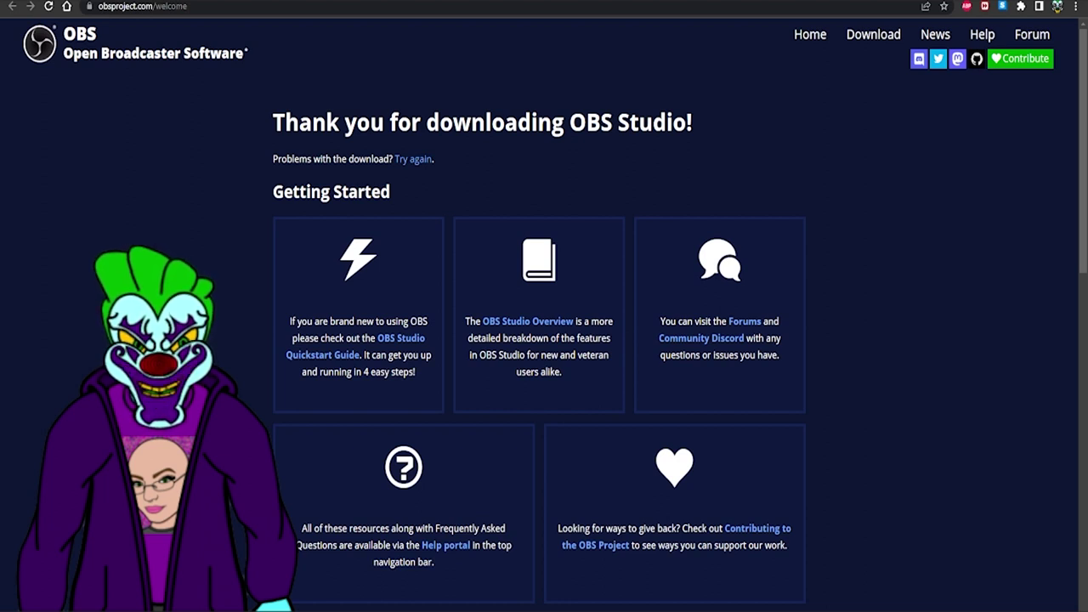
key(alt+Left)
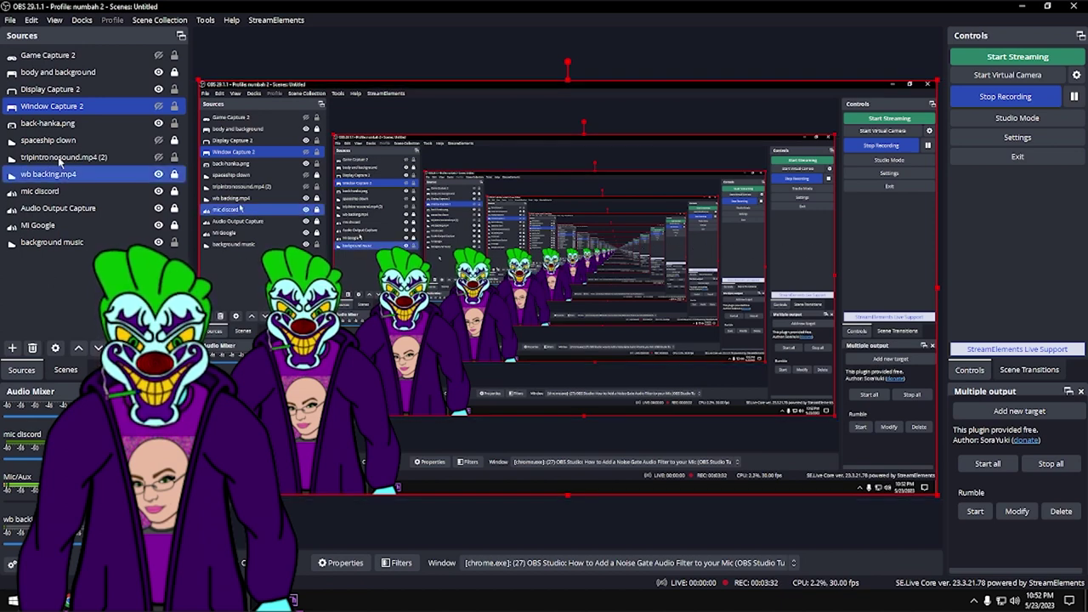
View the list of scenes, and return to the sources of the recording screen scene.
click(64, 369)
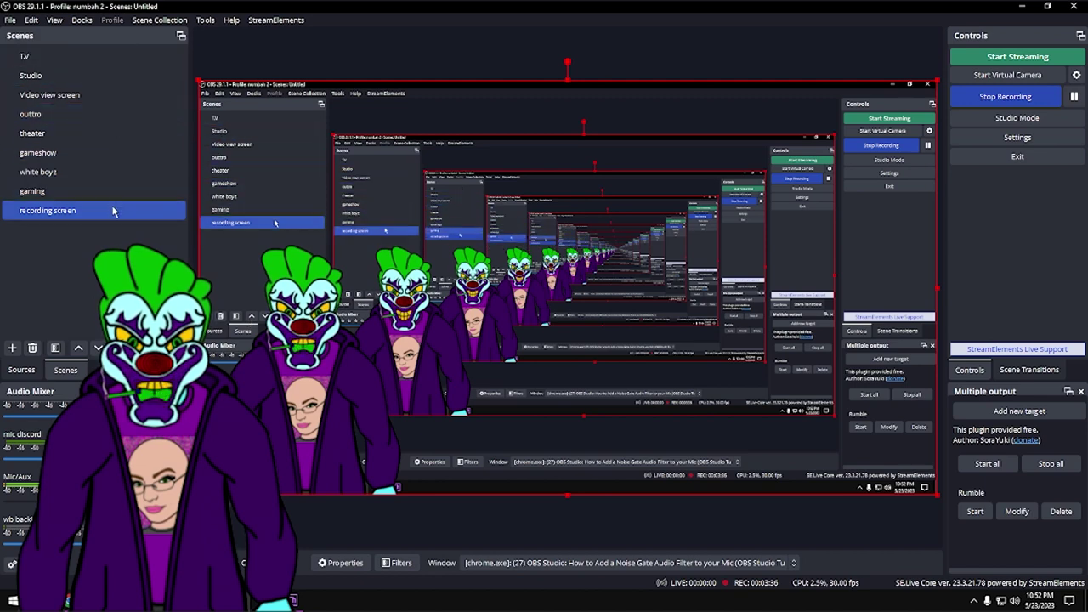
click(25, 371)
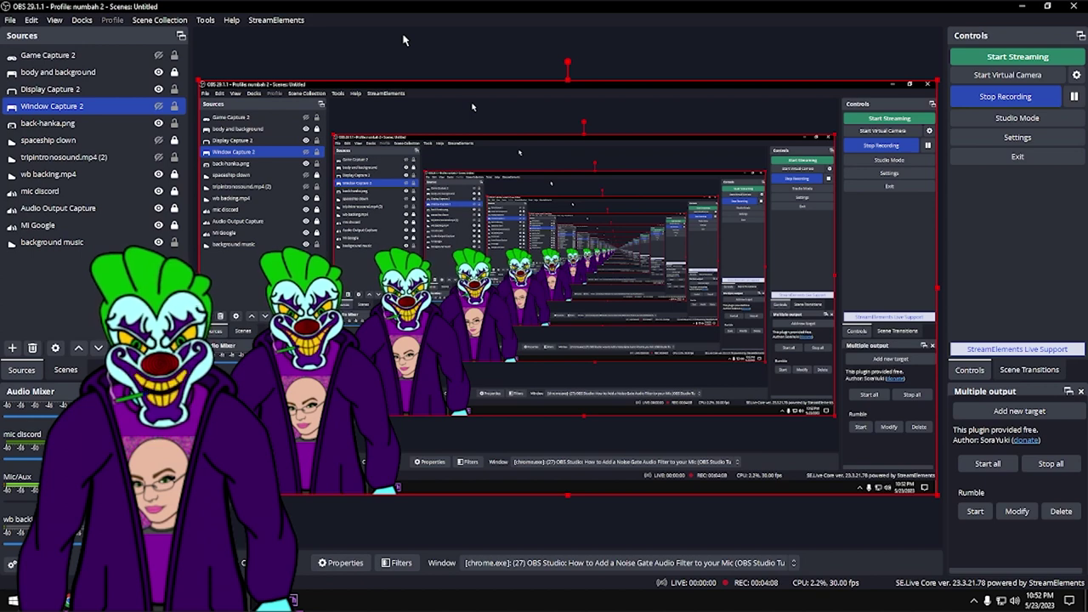
Open the general settings and try the Acri and Light interface themes.
click(1017, 140)
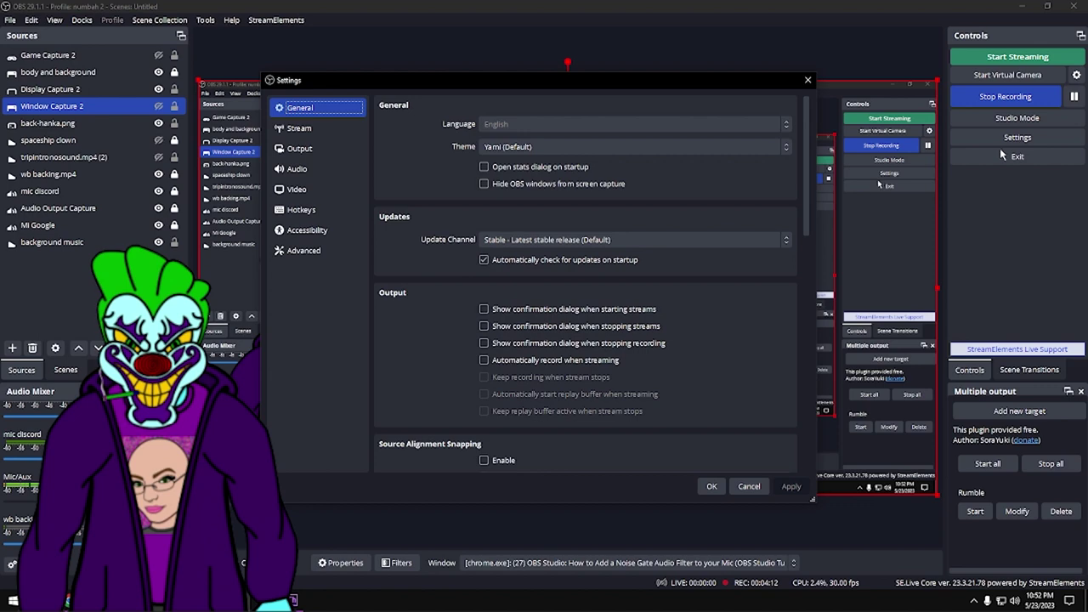
drag(416, 88, 516, 91)
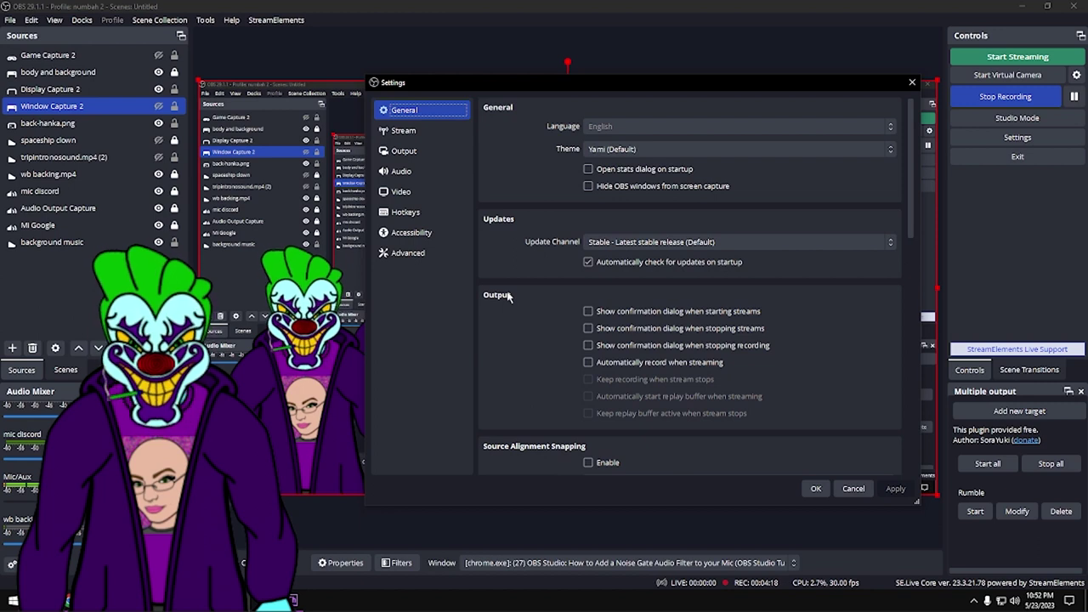
click(669, 149)
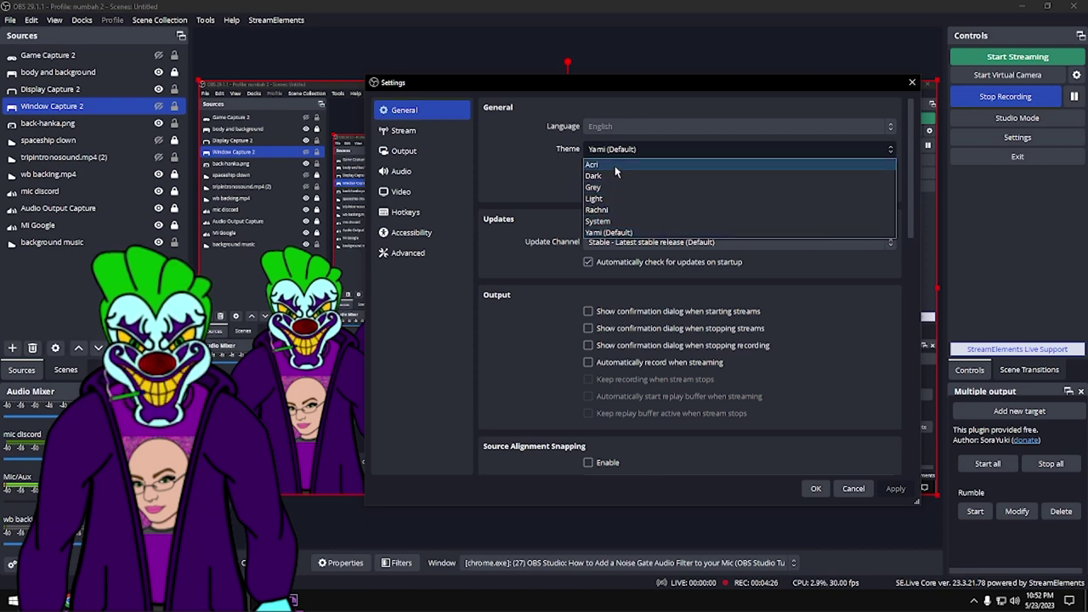
click(614, 166)
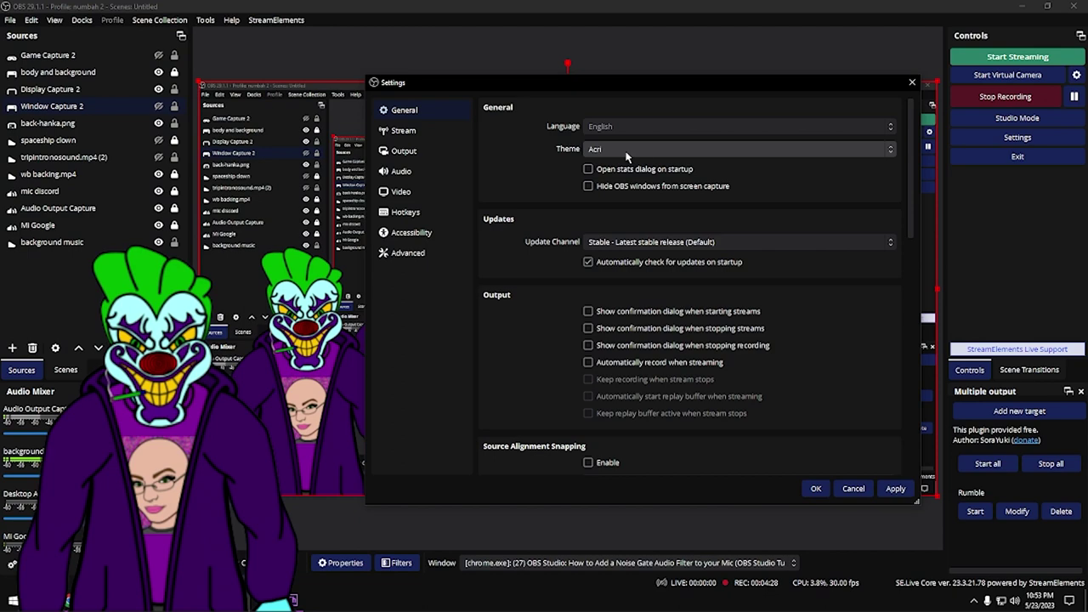
click(656, 152)
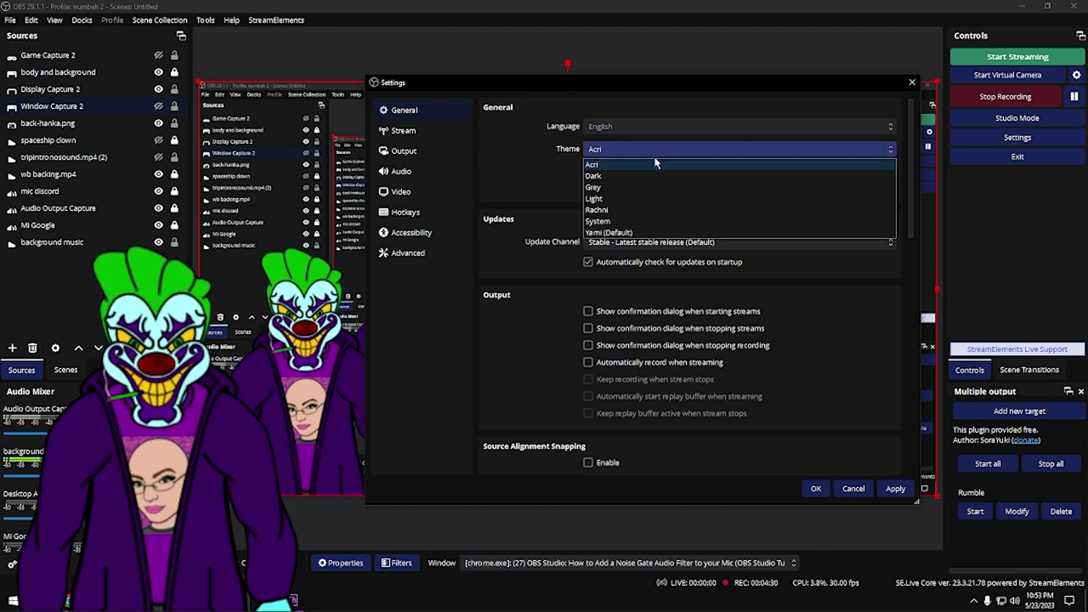
click(644, 202)
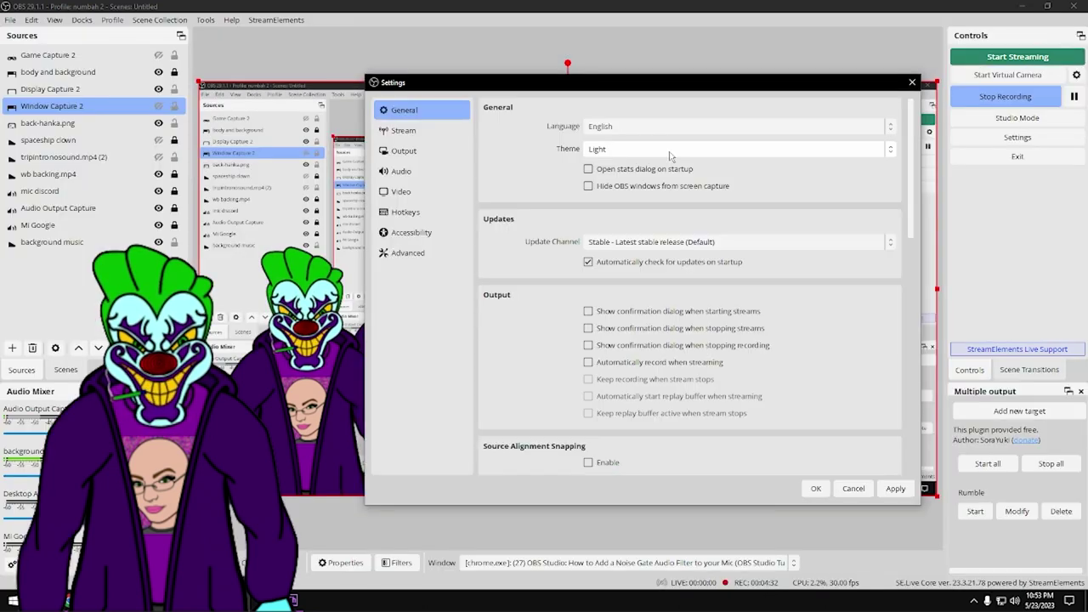
Try the Dark and Rachni interface themes, and return to Yami (Default).
click(655, 153)
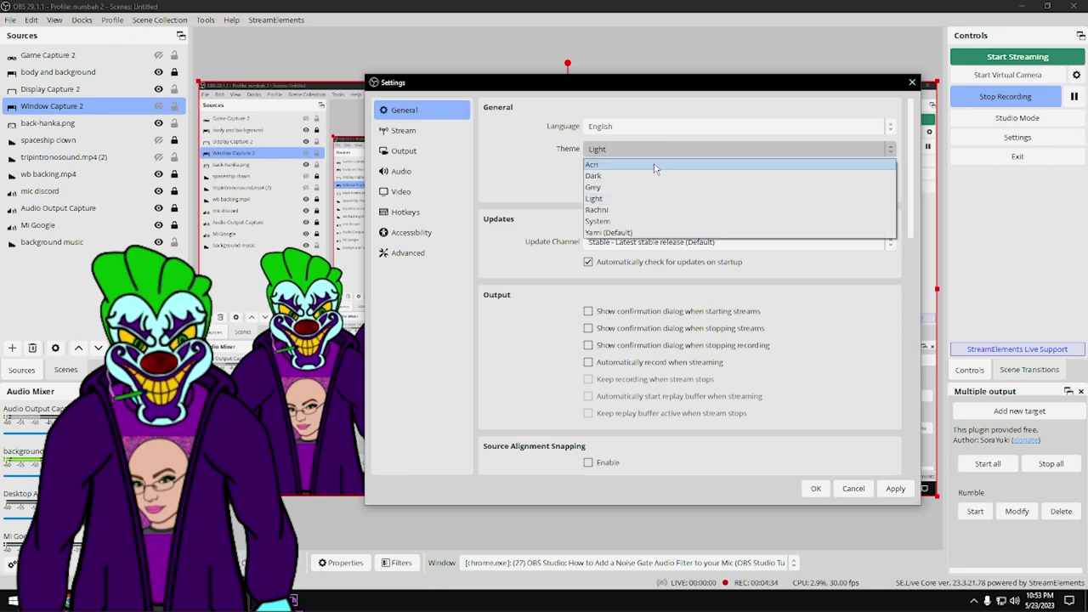
click(651, 177)
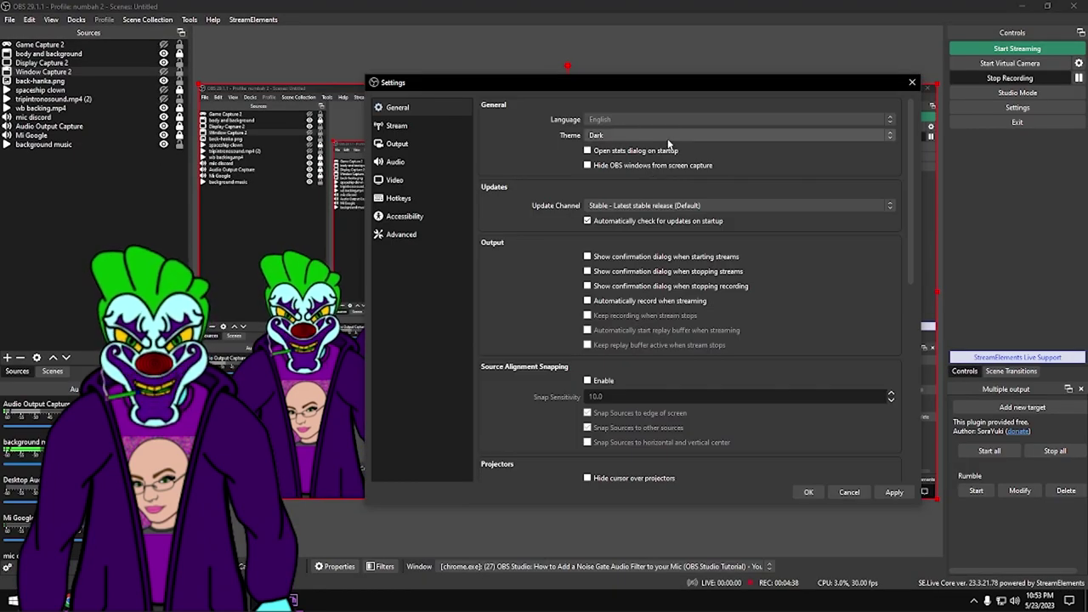
click(668, 139)
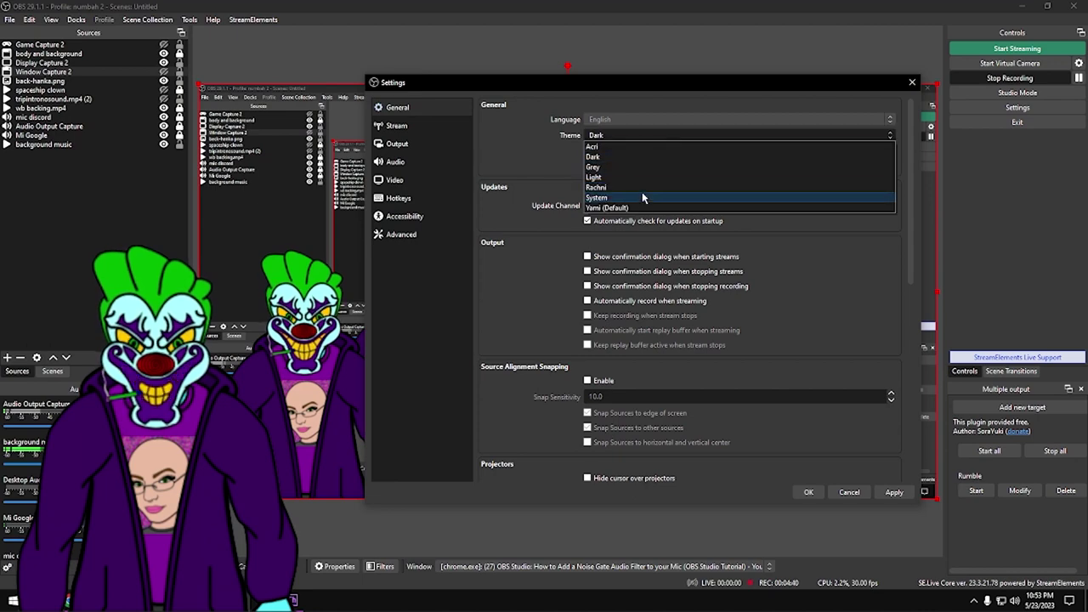
click(645, 188)
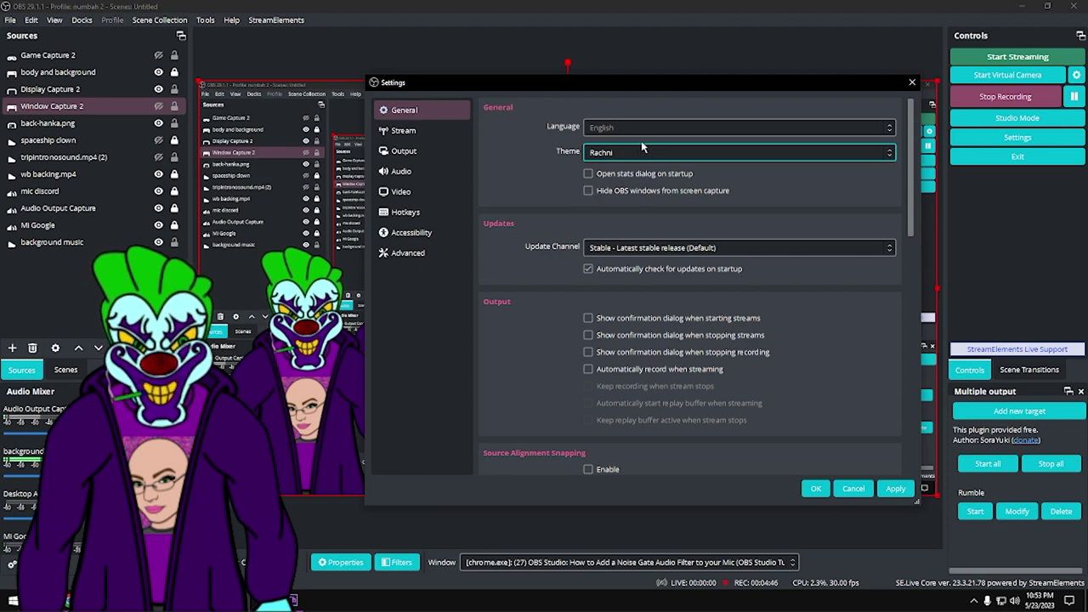
click(640, 151)
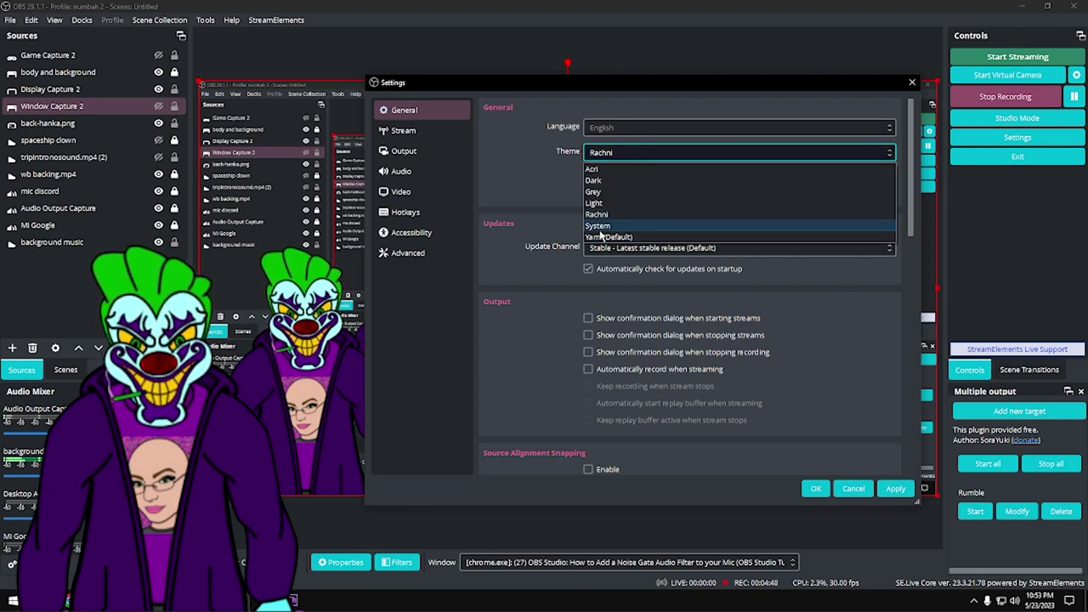
click(558, 446)
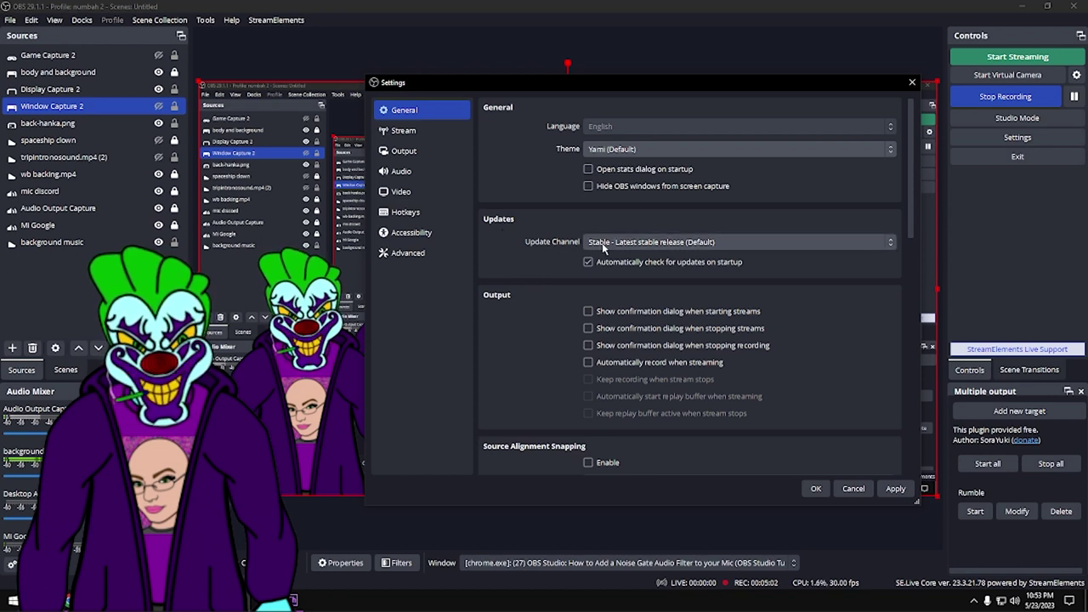
Check which update channels are available, keeping the current selection.
click(762, 240)
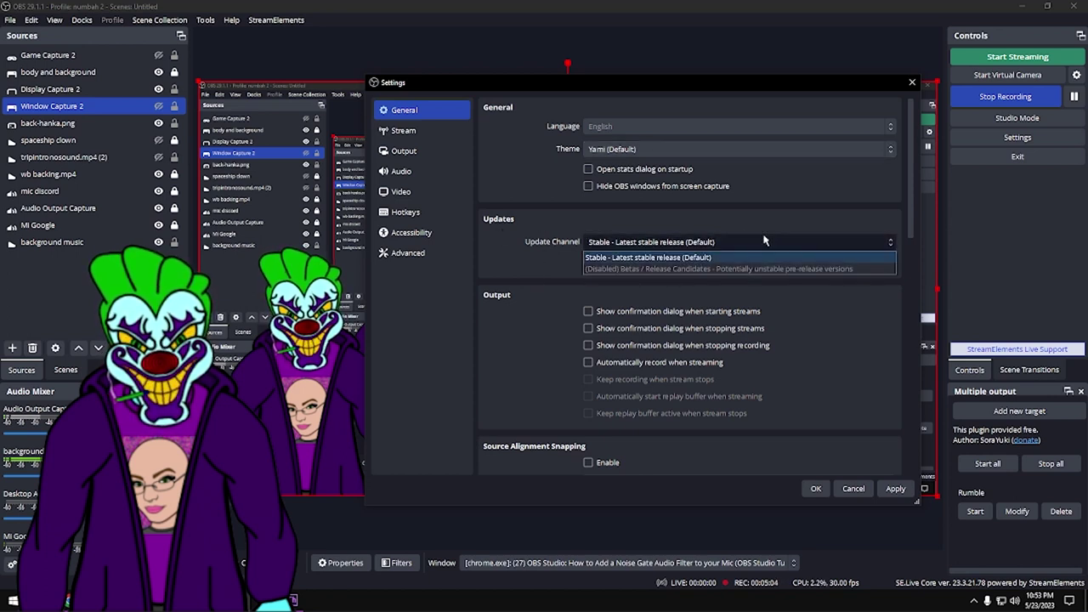
click(651, 226)
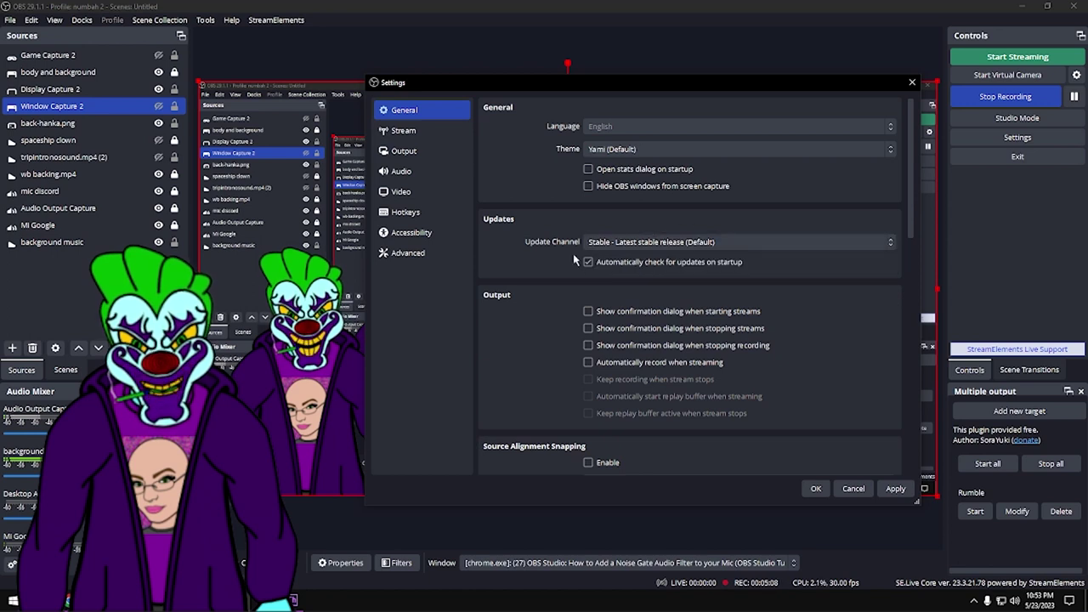
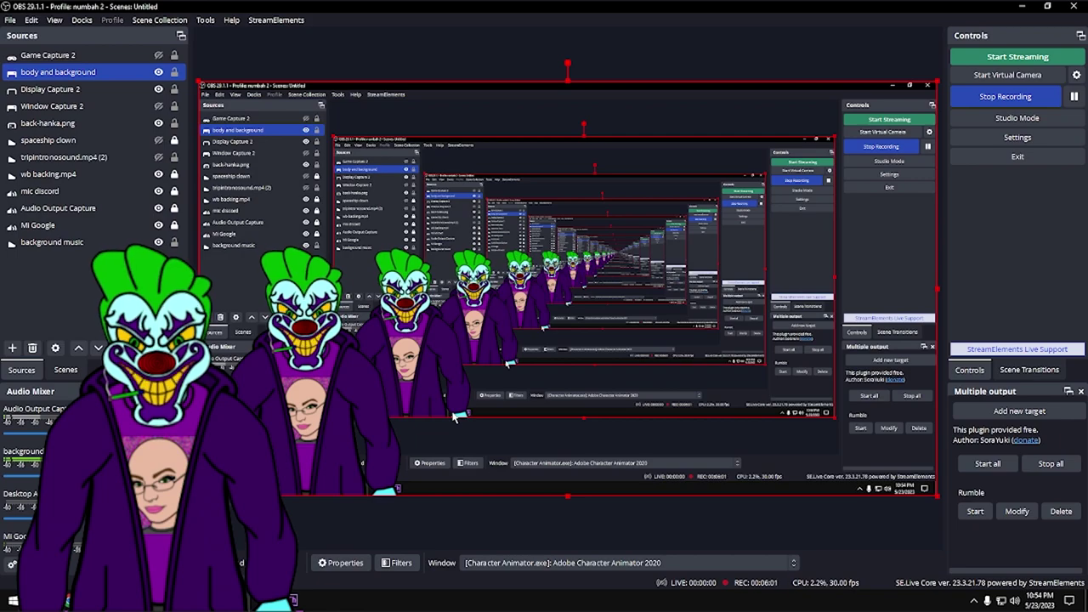
Enable source alignment snapping in the general settings and test it by moving the body and background source in the preview.
mouse_move(397, 393)
mouse_down()
mouse_move(467, 378)
mouse_move(574, 397)
mouse_move(440, 380)
mouse_move(349, 391)
mouse_move(395, 388)
mouse_up()
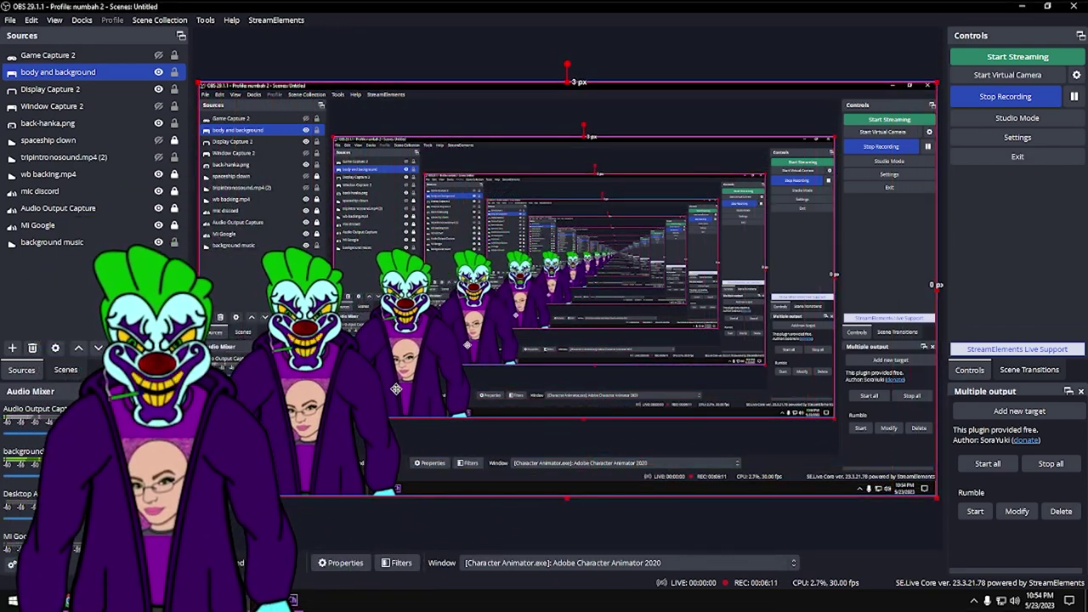
click(1002, 137)
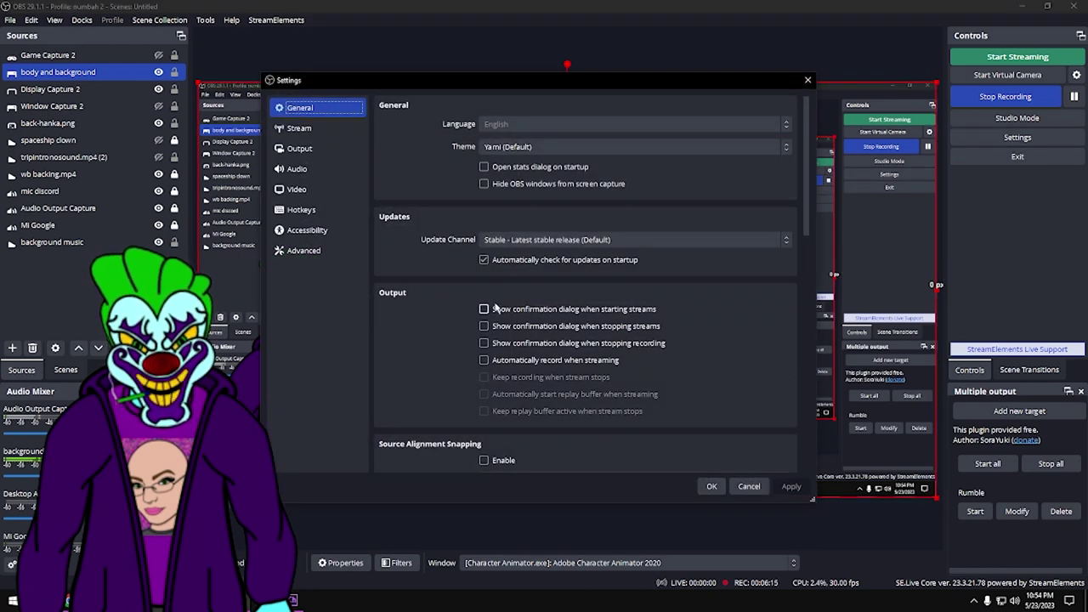
scroll(434, 371, down, 3)
scroll(432, 368, up, 2)
scroll(432, 369, down, 3)
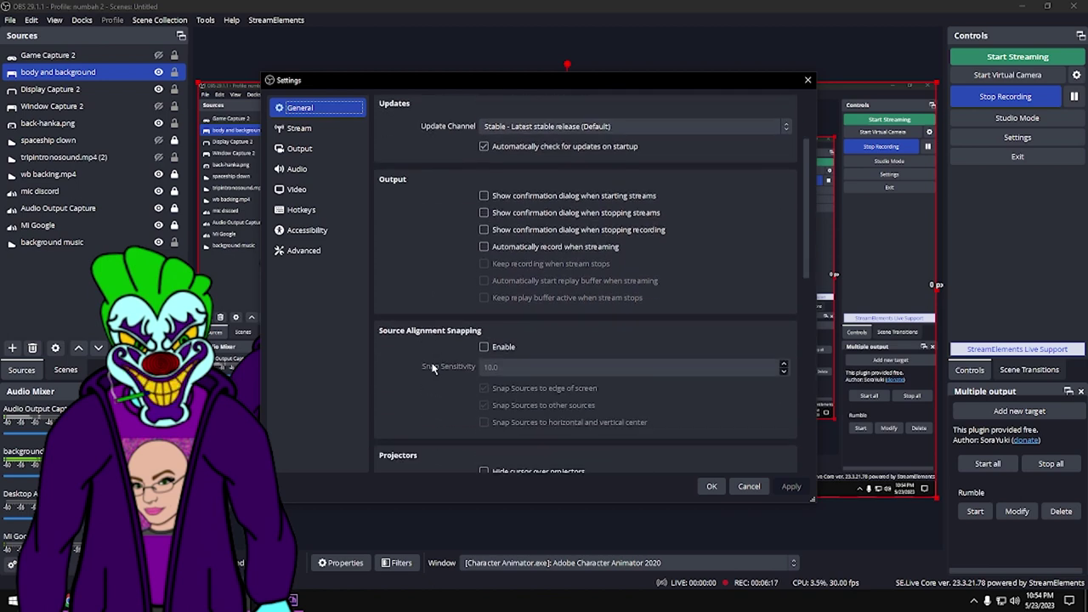
click(485, 279)
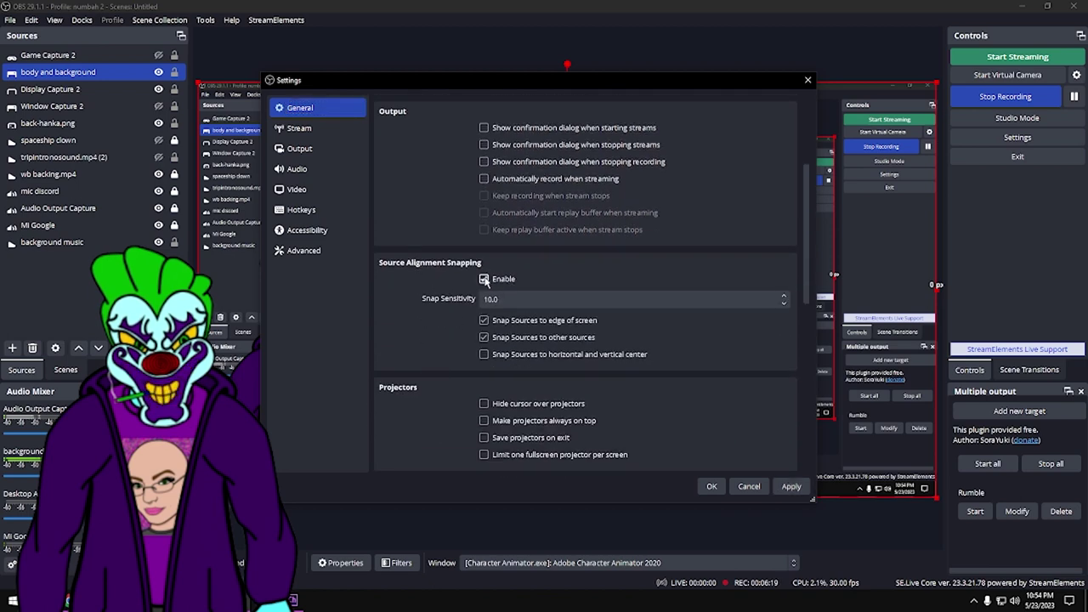
click(714, 486)
drag(611, 229, 641, 221)
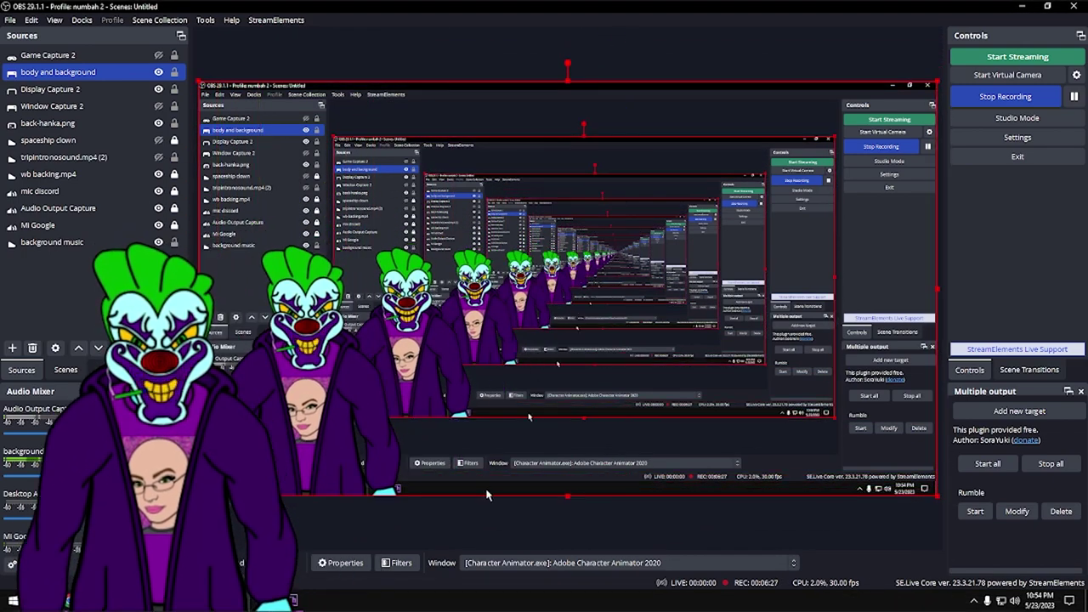
Turn source alignment snapping off again in the general settings.
click(1017, 137)
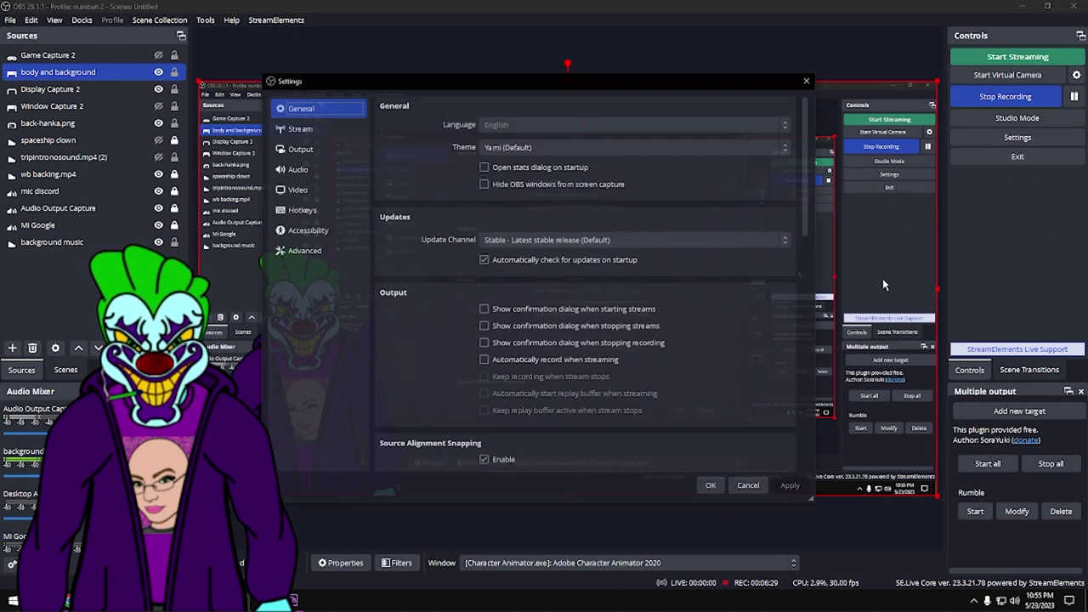
scroll(468, 293, down, 3)
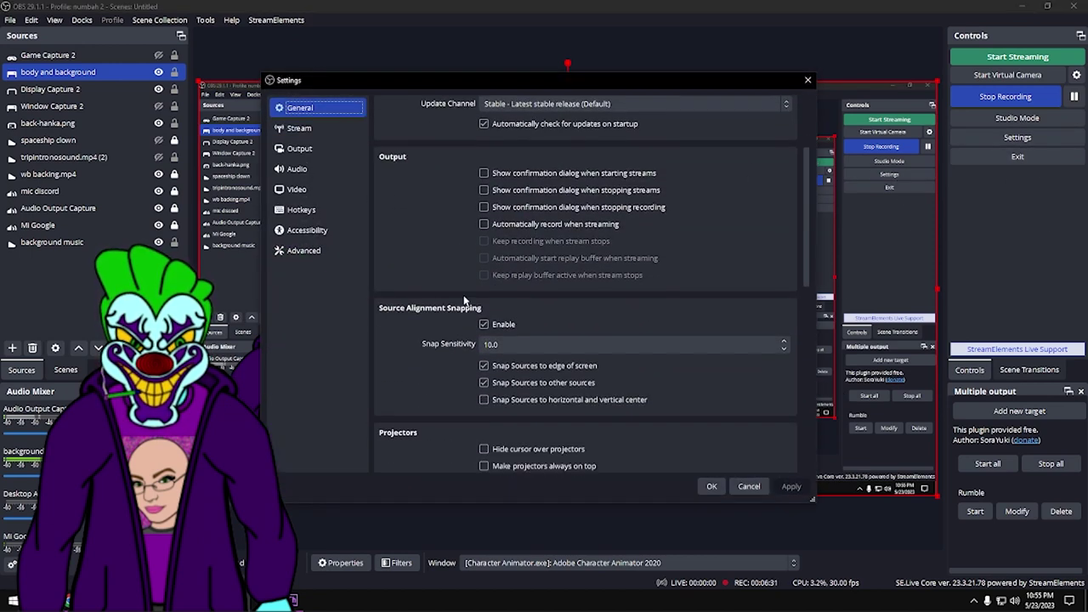
click(484, 324)
Review the projector, system tray, preview, importer, studio mode and multiview options, and apply the general settings.
scroll(406, 377, down, 3)
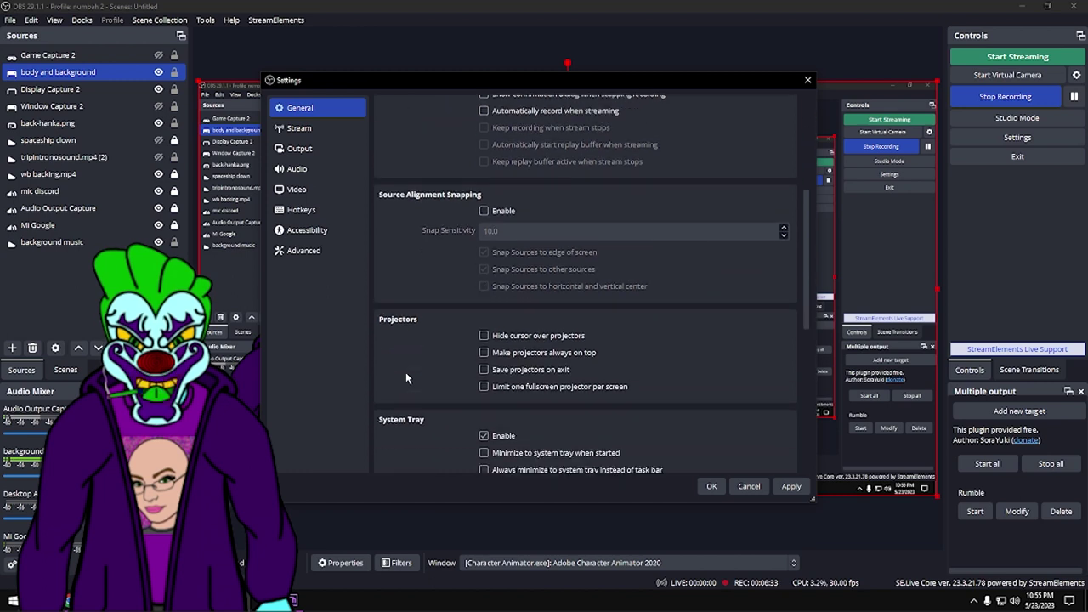
scroll(406, 376, down, 2)
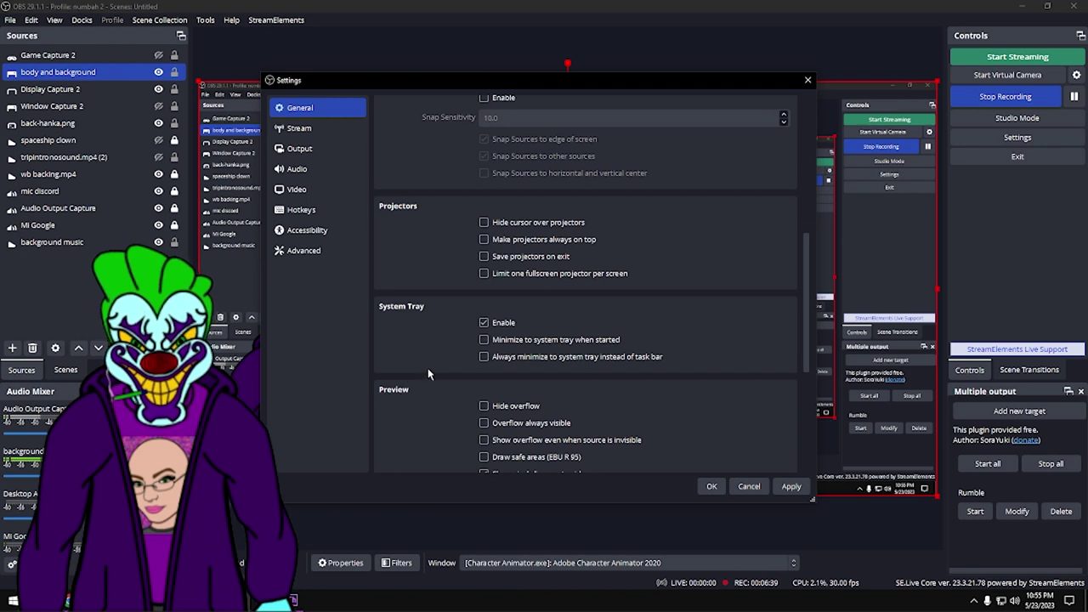
scroll(427, 369, down, 3)
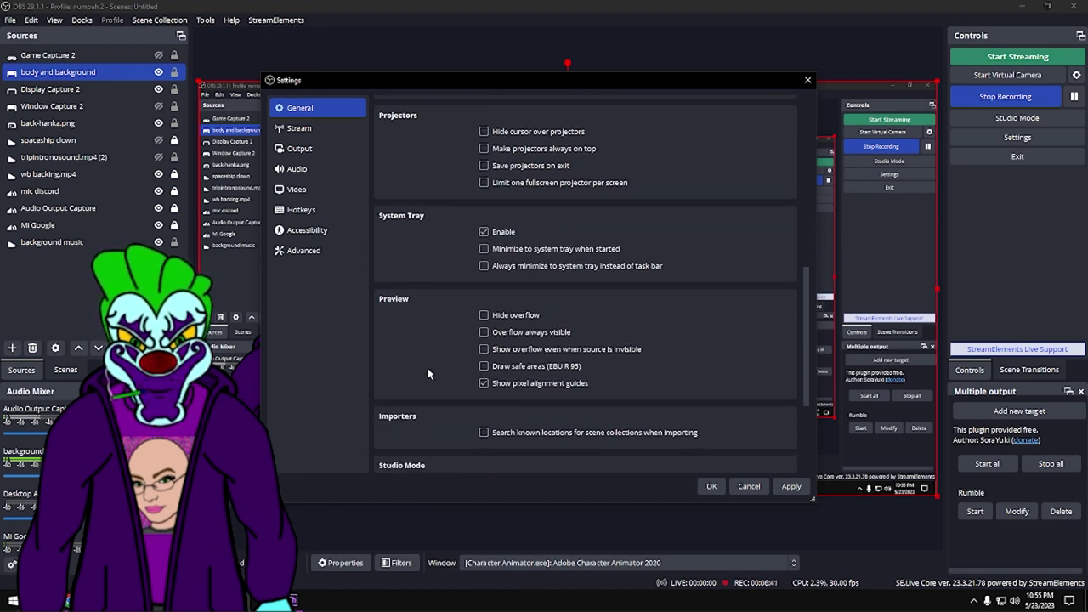
scroll(427, 368, down, 3)
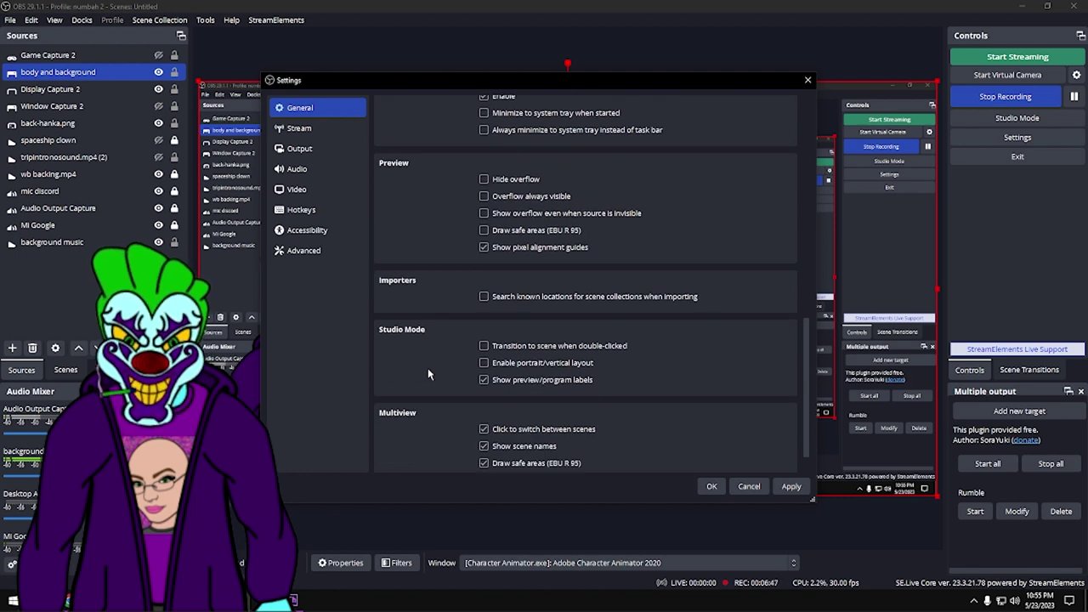
scroll(427, 372, down, 1)
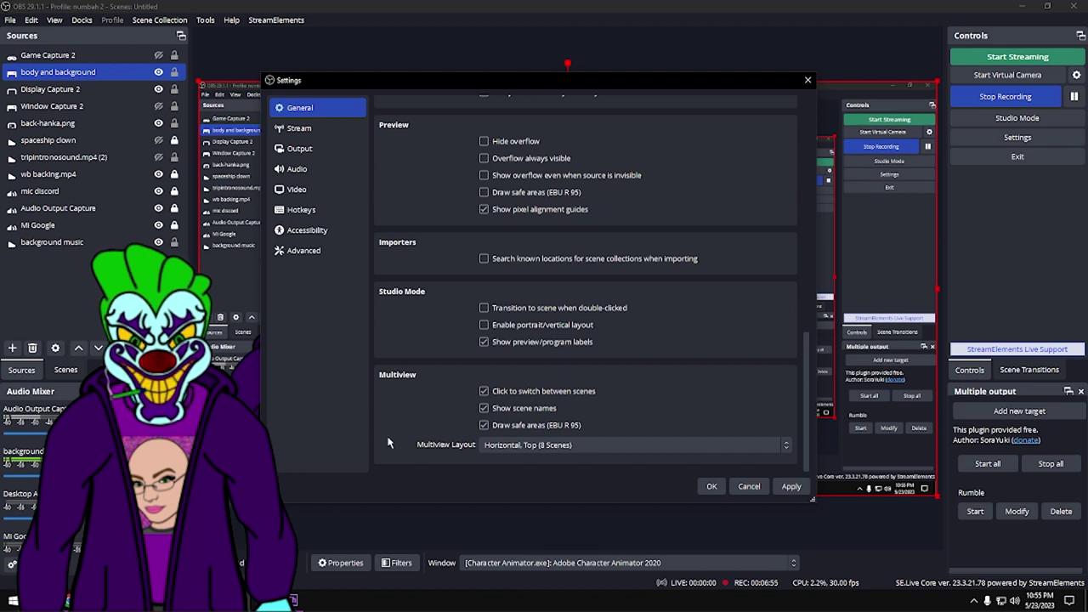
drag(809, 353, 829, 113)
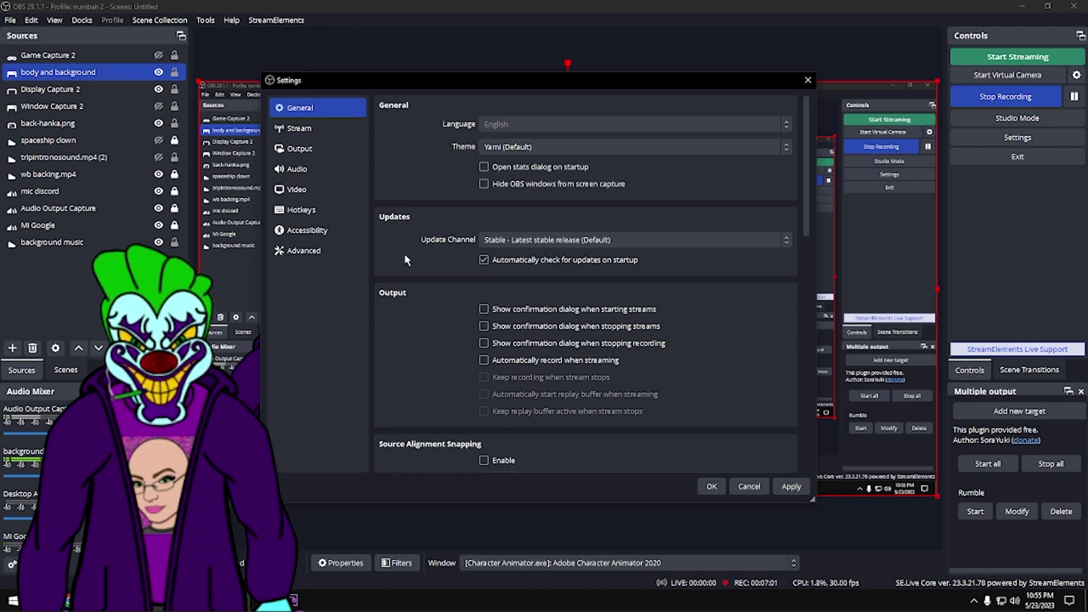
scroll(427, 422, down, 2)
click(790, 486)
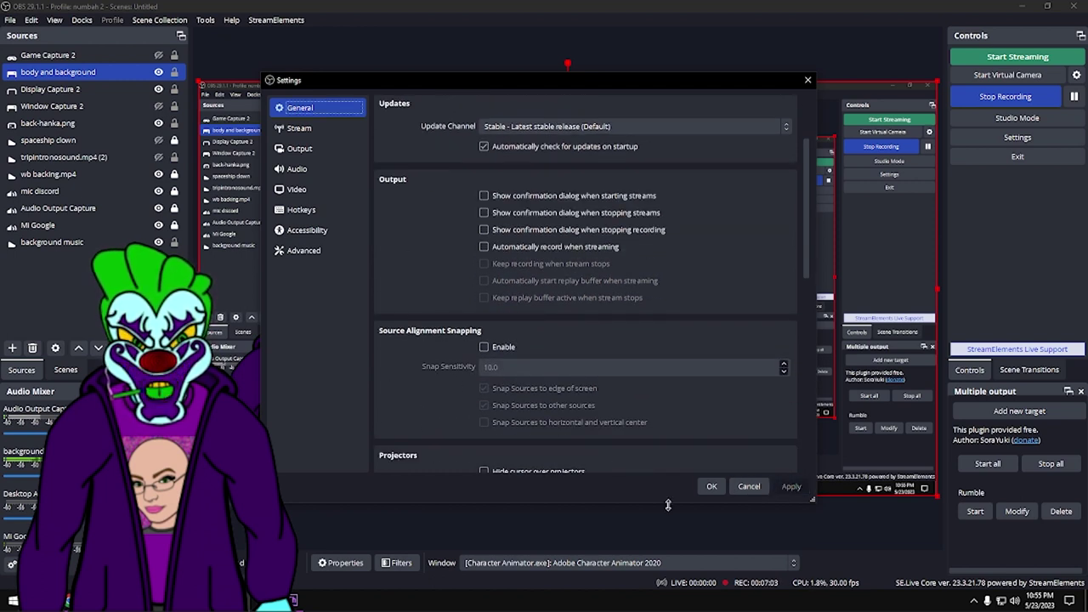
Browse the full list of streaming services in the stream settings and select YouTube - RTMPS as the service.
click(322, 129)
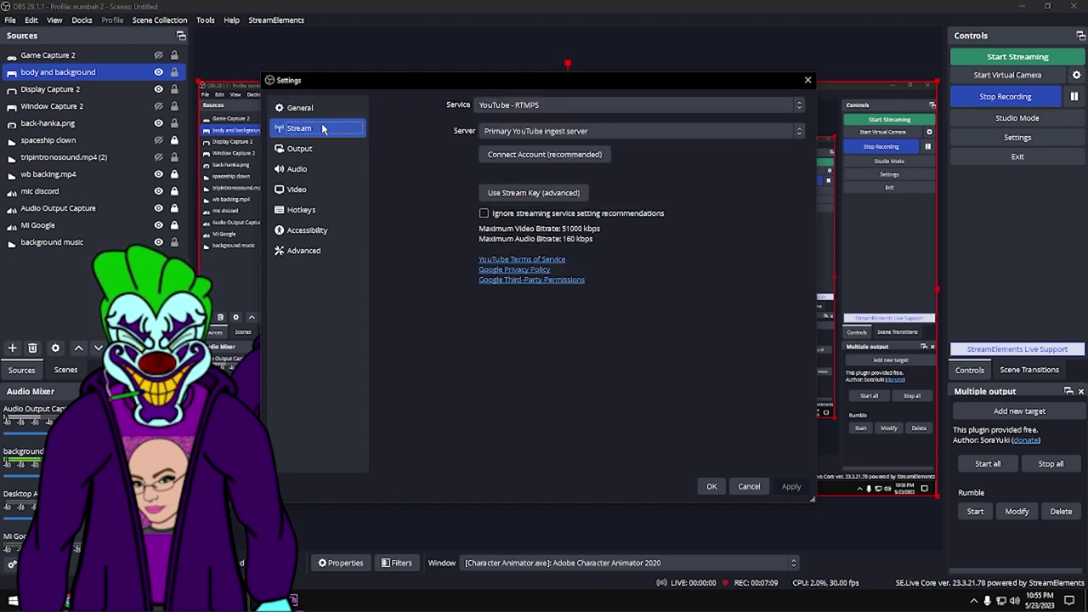
drag(431, 83, 532, 86)
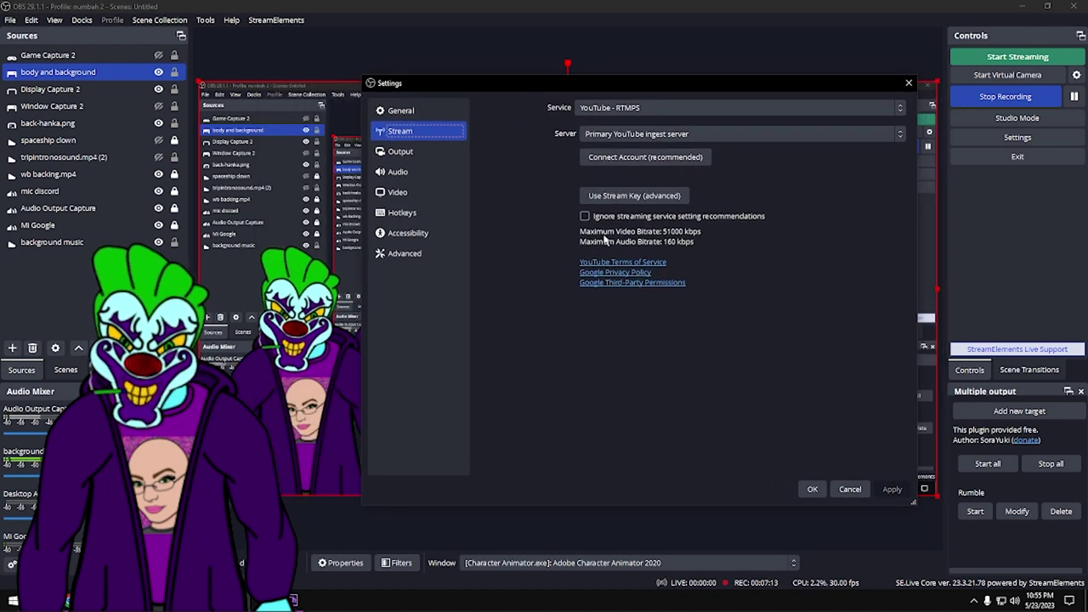
click(590, 111)
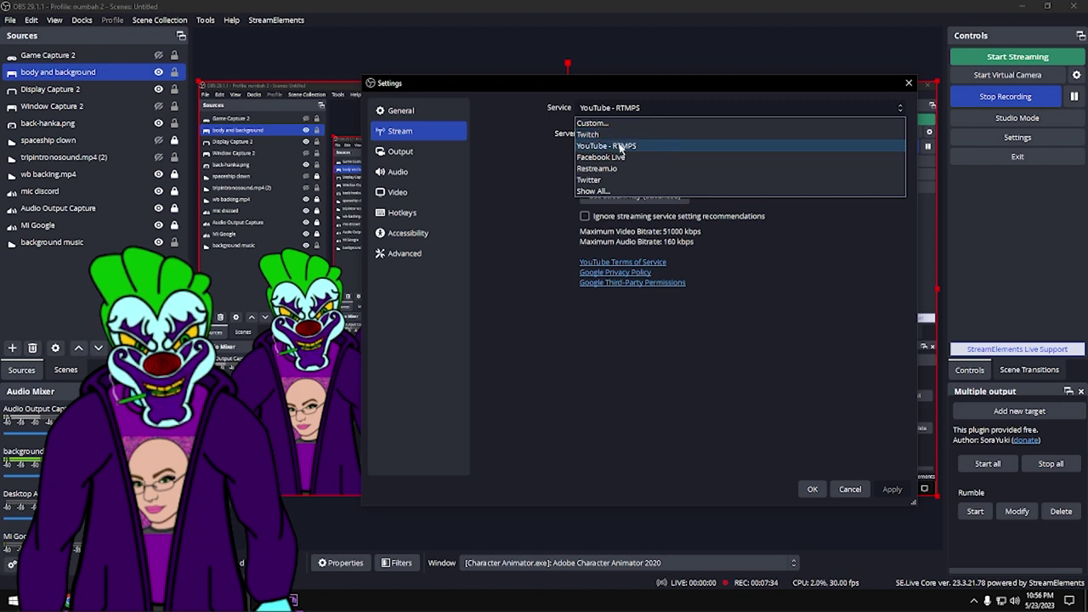
click(592, 190)
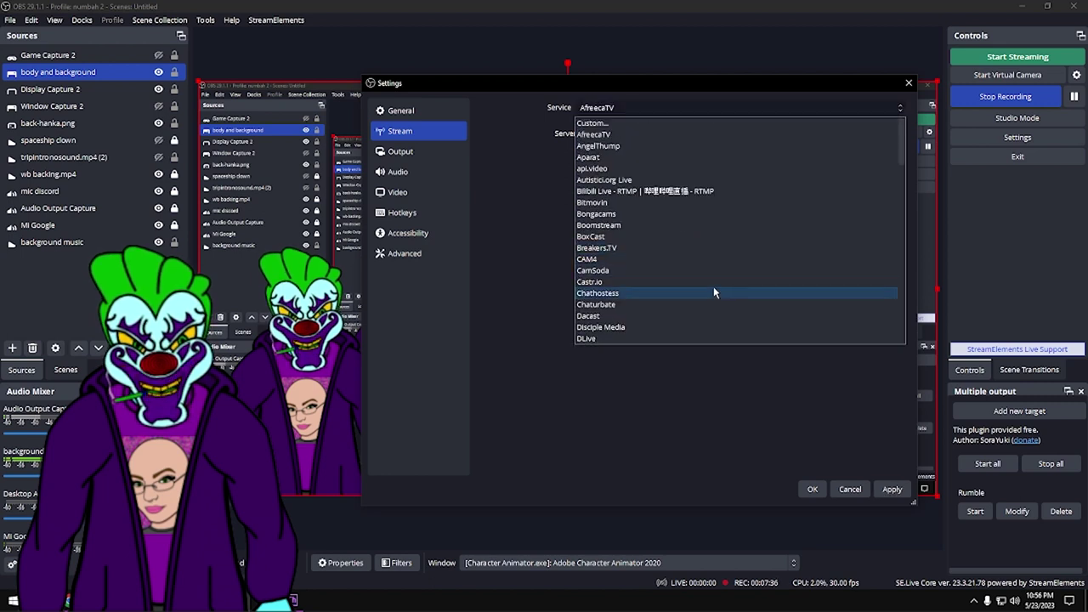
drag(904, 128, 926, 318)
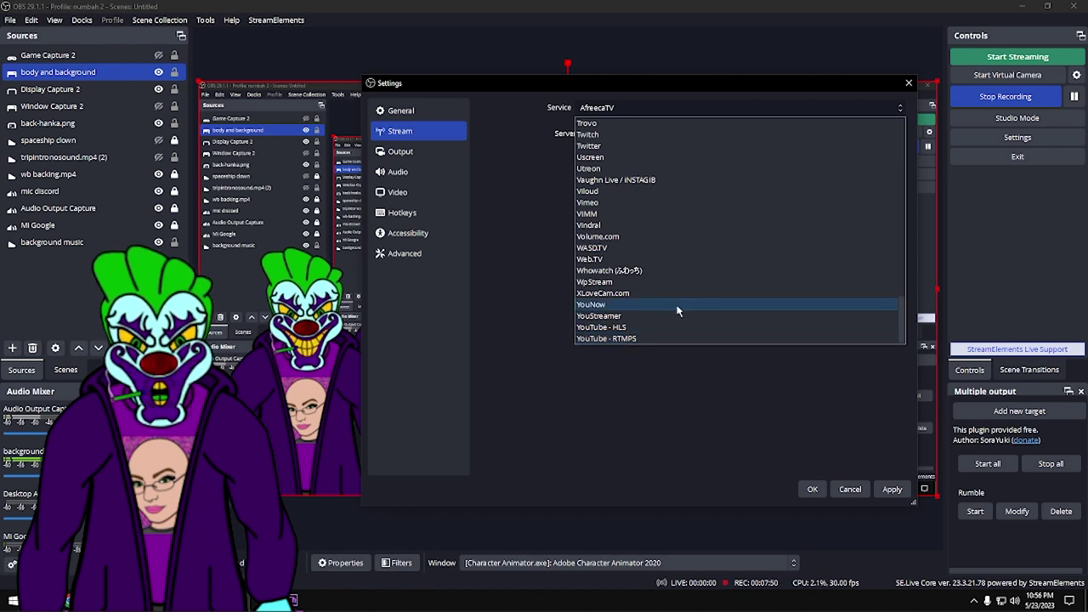
click(599, 341)
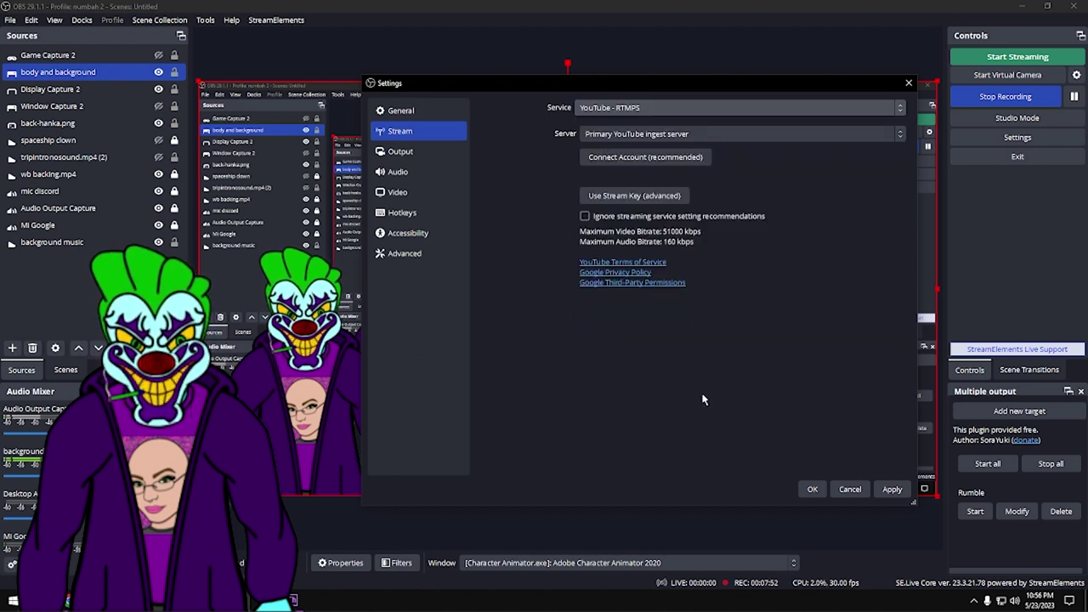
Choose the Primary YouTube ingest server and opt to connect with a stream key.
click(642, 136)
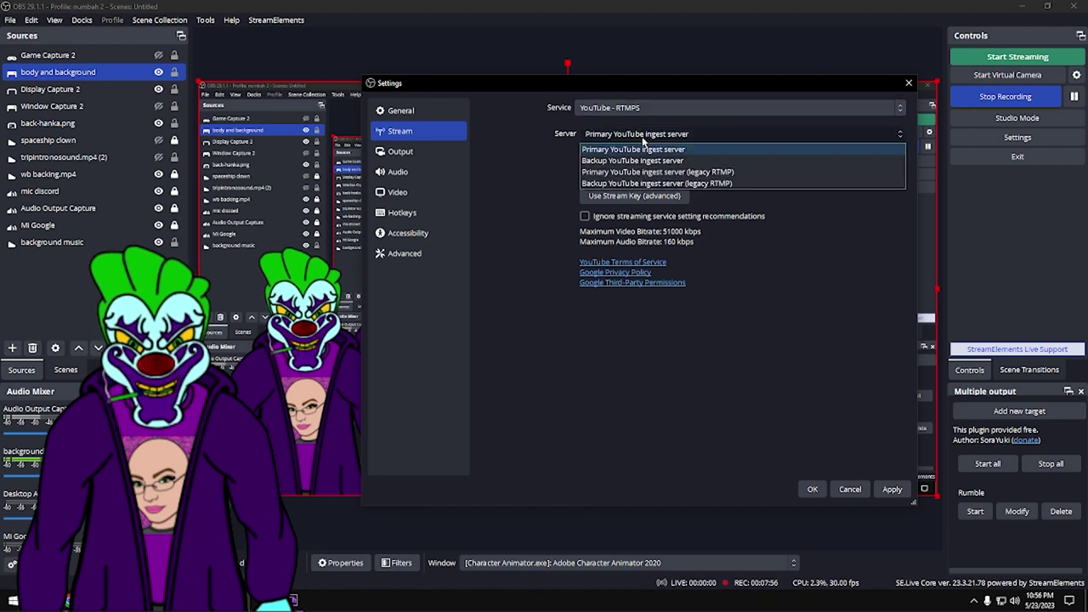
click(639, 149)
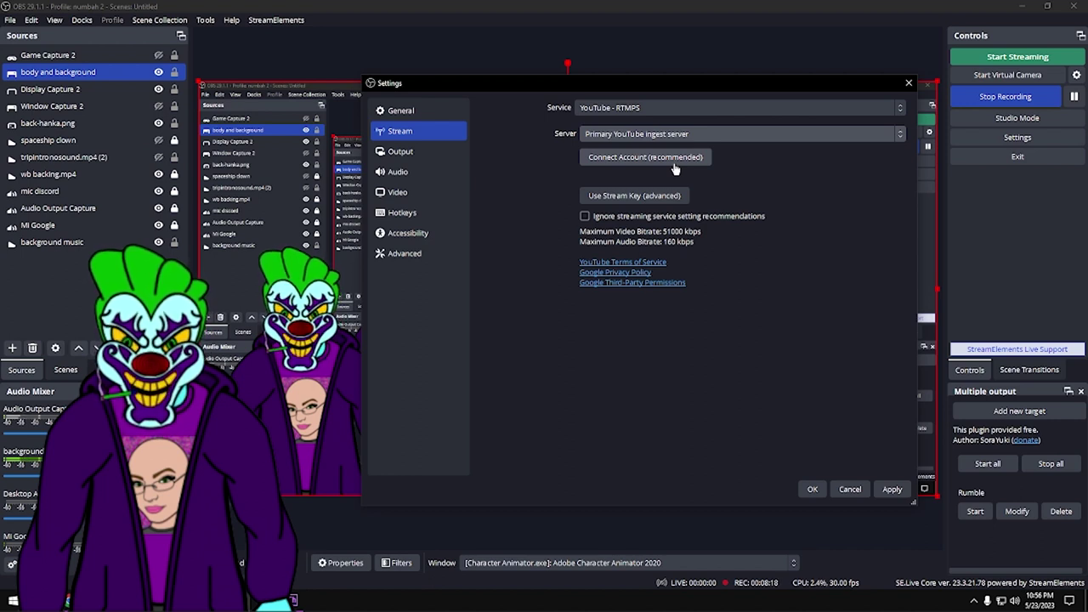
click(633, 197)
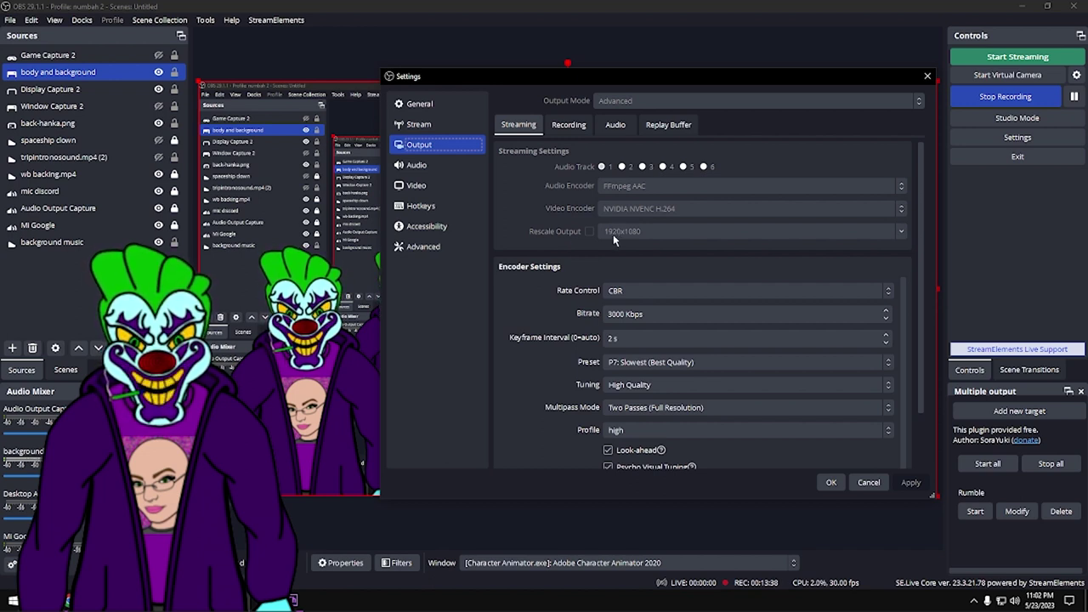
Check the rate control options in the streaming encoder settings, keeping CBR.
scroll(544, 293, down, 1)
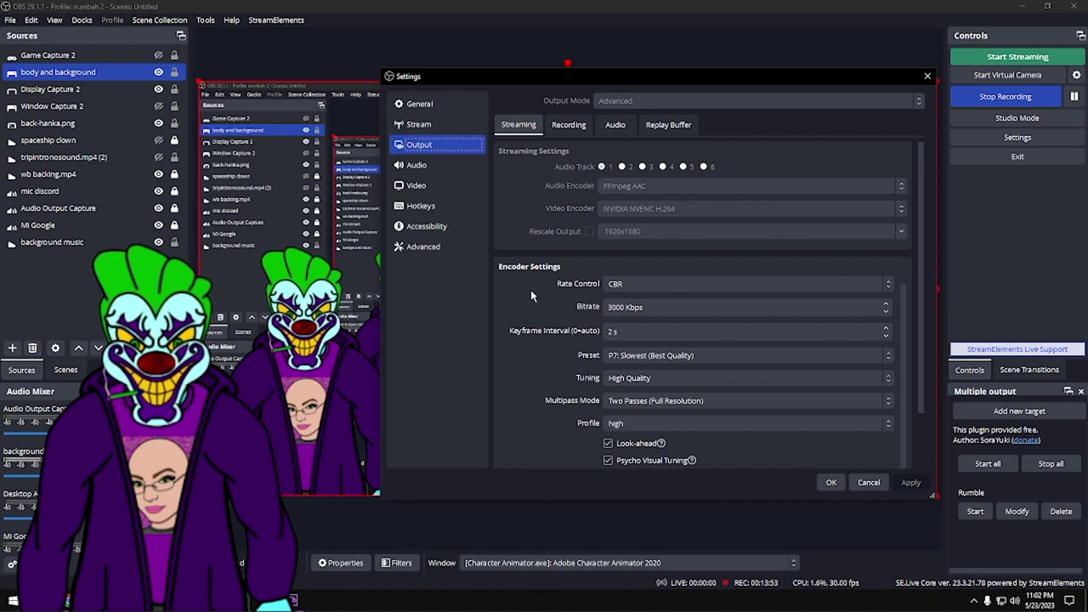
scroll(531, 295, down, 1)
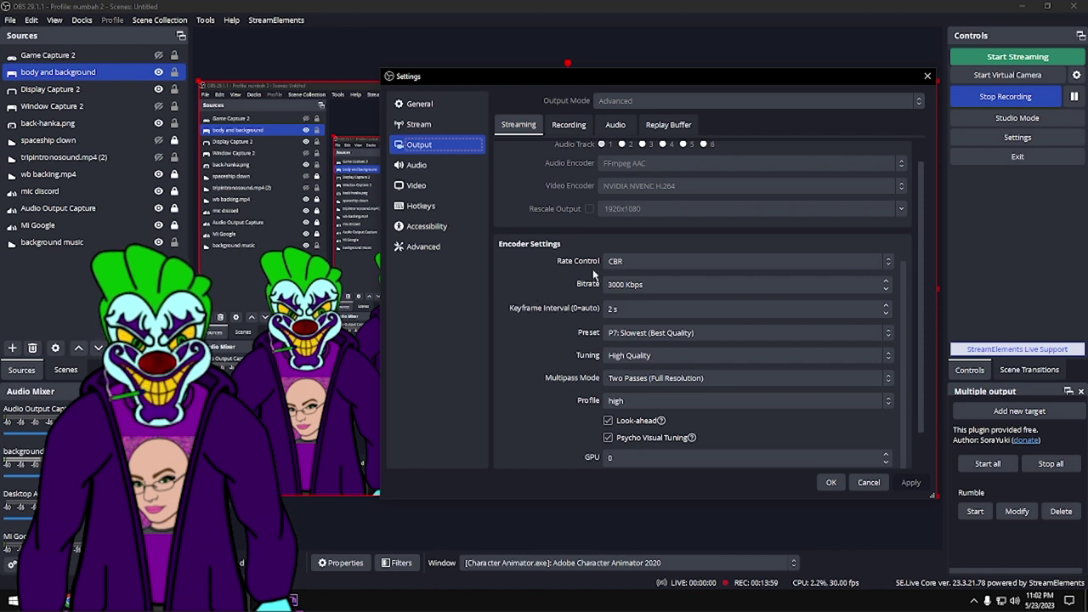
click(643, 261)
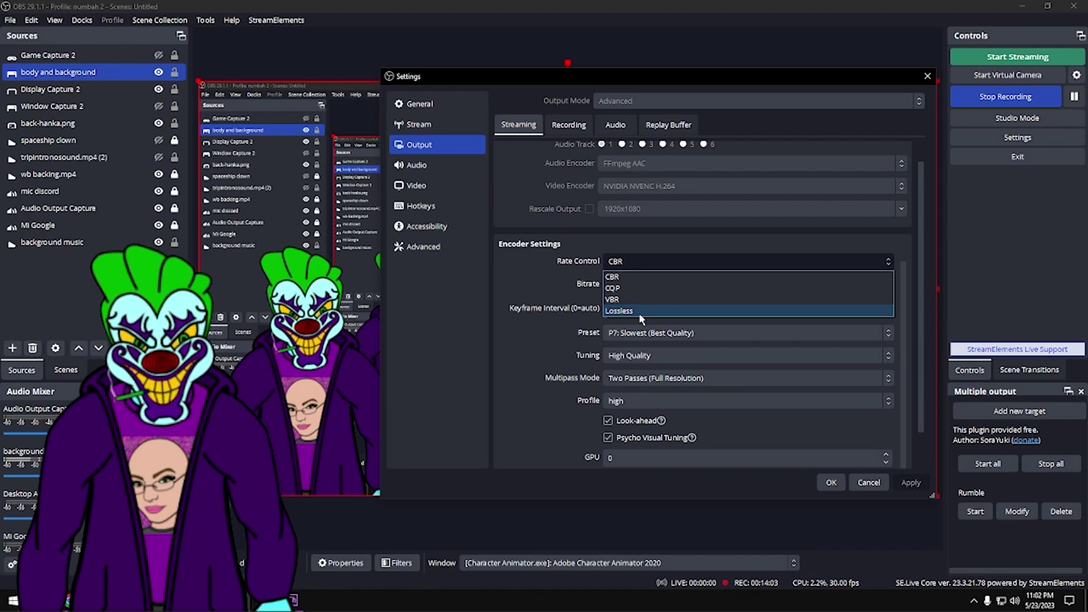
click(509, 285)
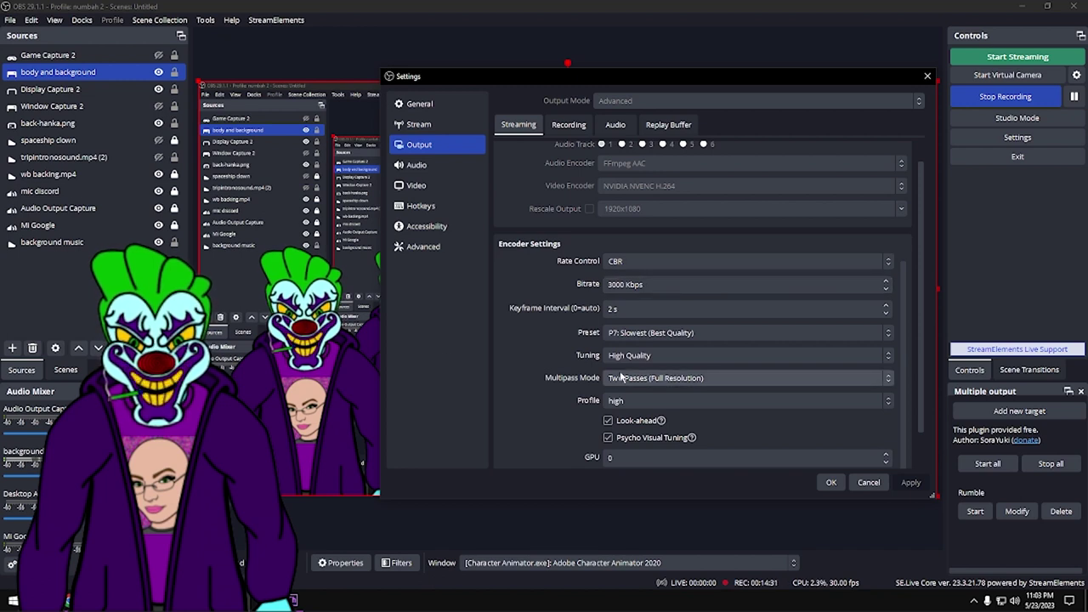
Try streaming bitrates of 50000 Kbps and 2500 Kbps in the encoder settings.
triple_click(671, 285)
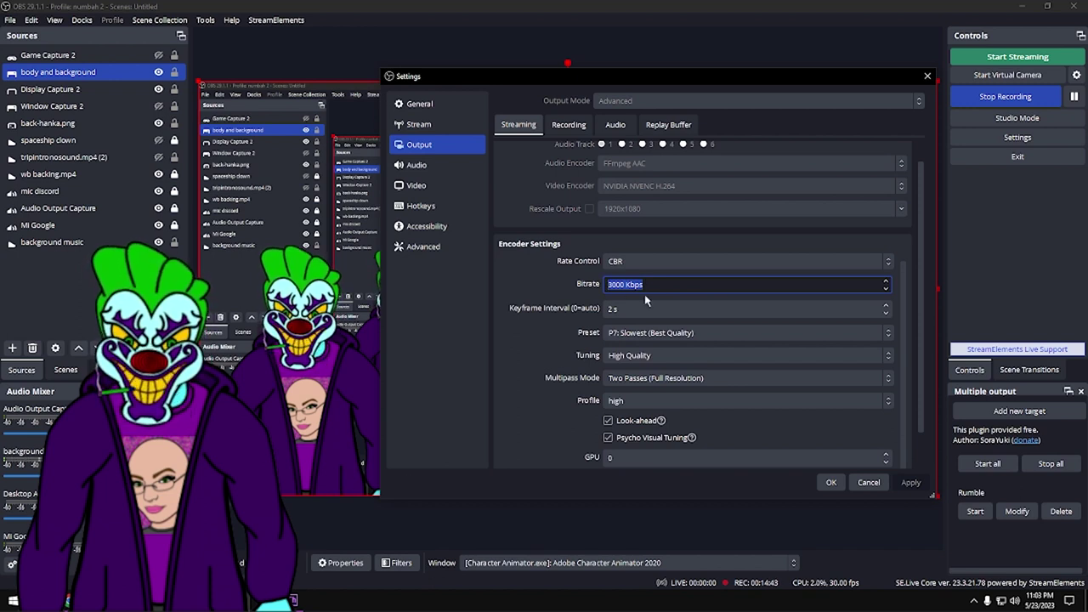
text(50000)
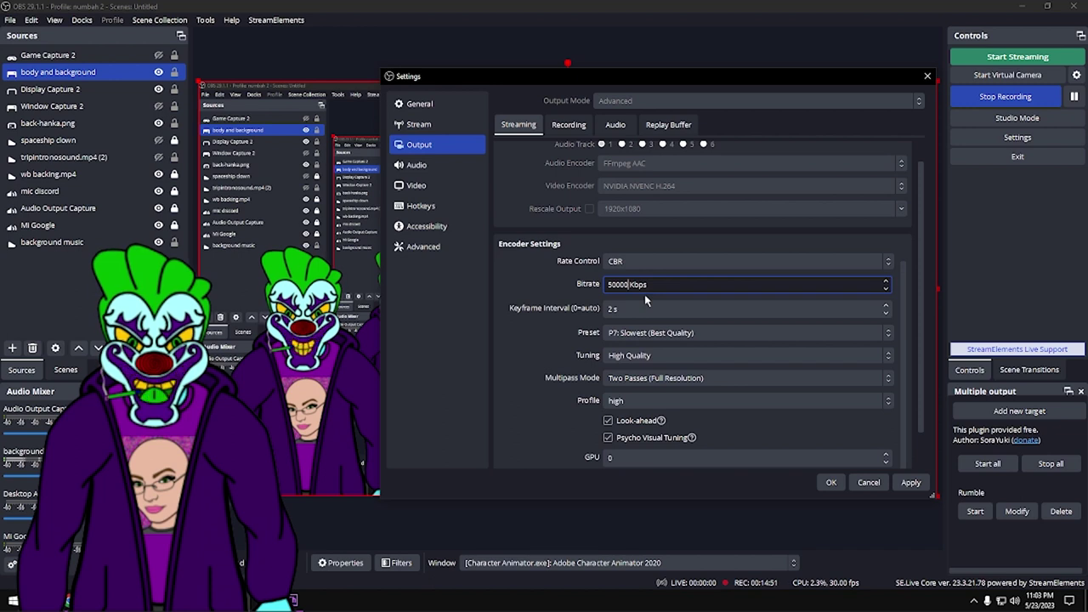
key(BackSpace)
key(BackSpace)
key(BackSpace)
key(BackSpace)
text(2)
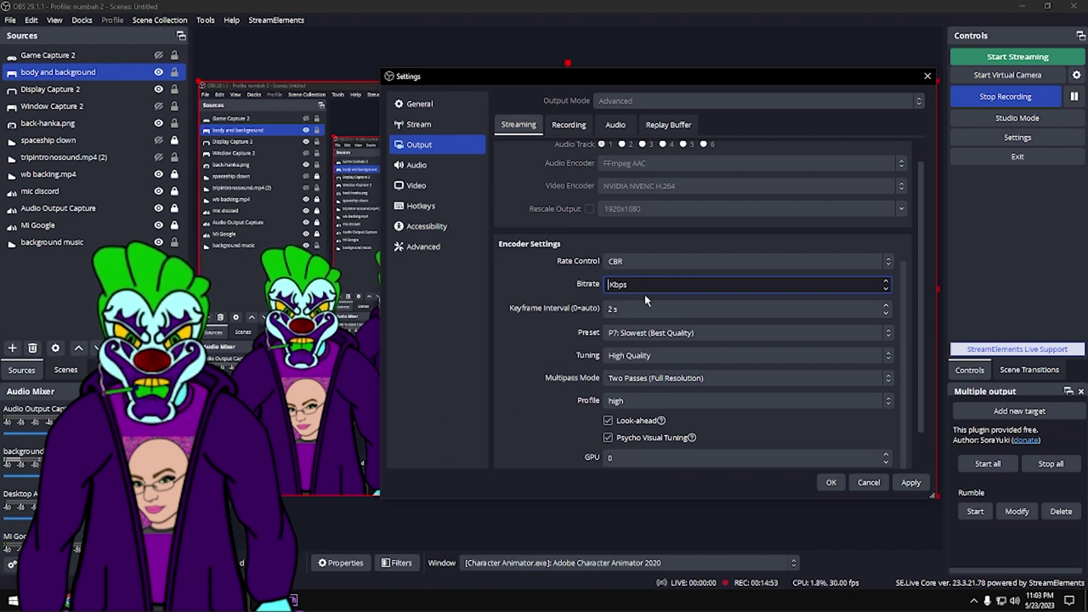
text(500)
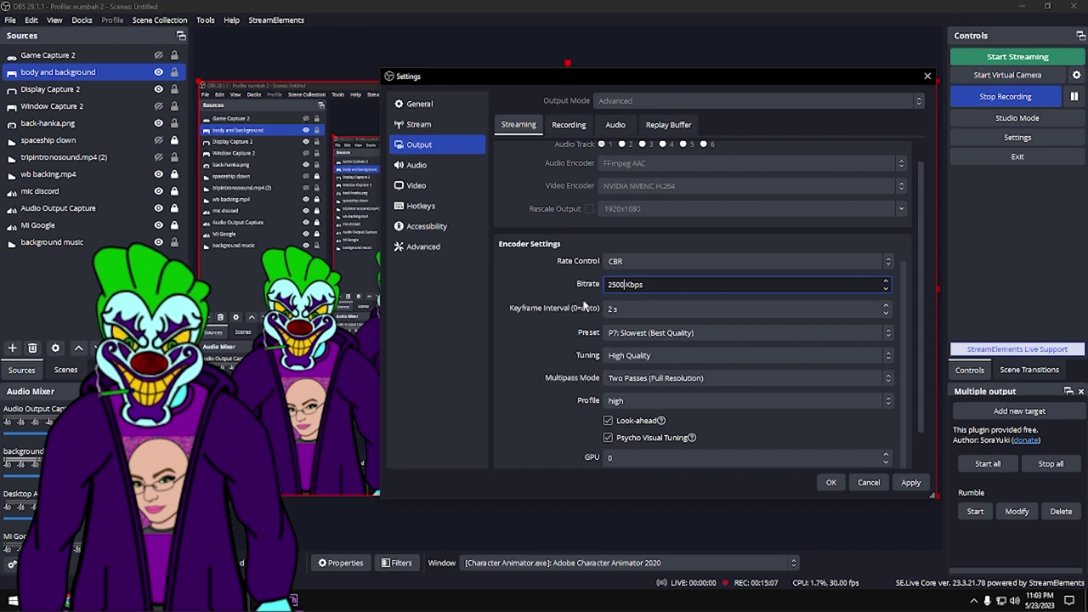
Set the streaming bitrate to 3000 Kbps.
double_click(620, 286)
text(3000)
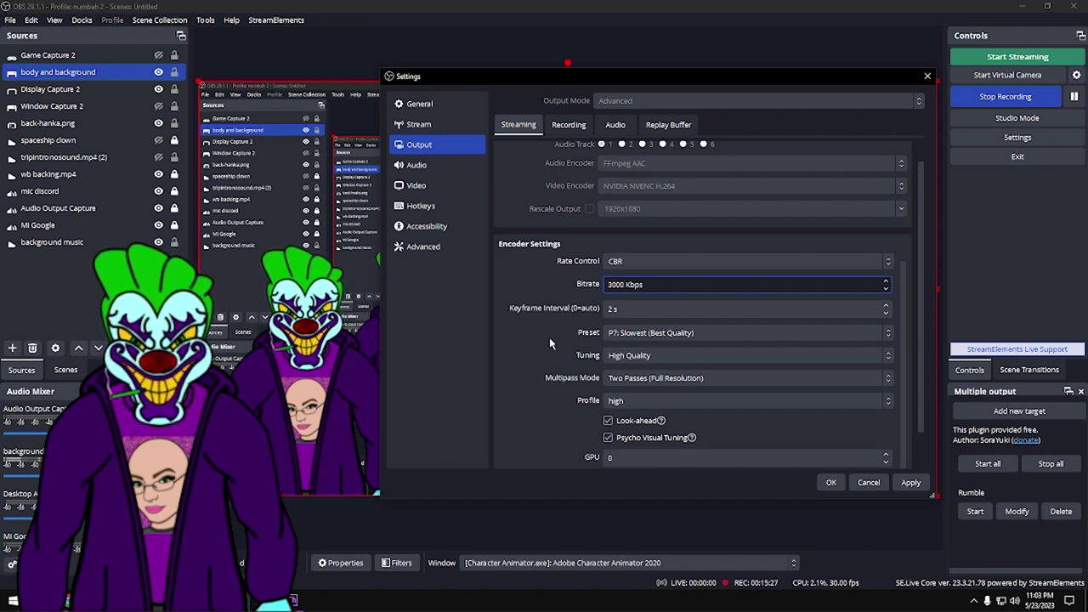
key(Tab)
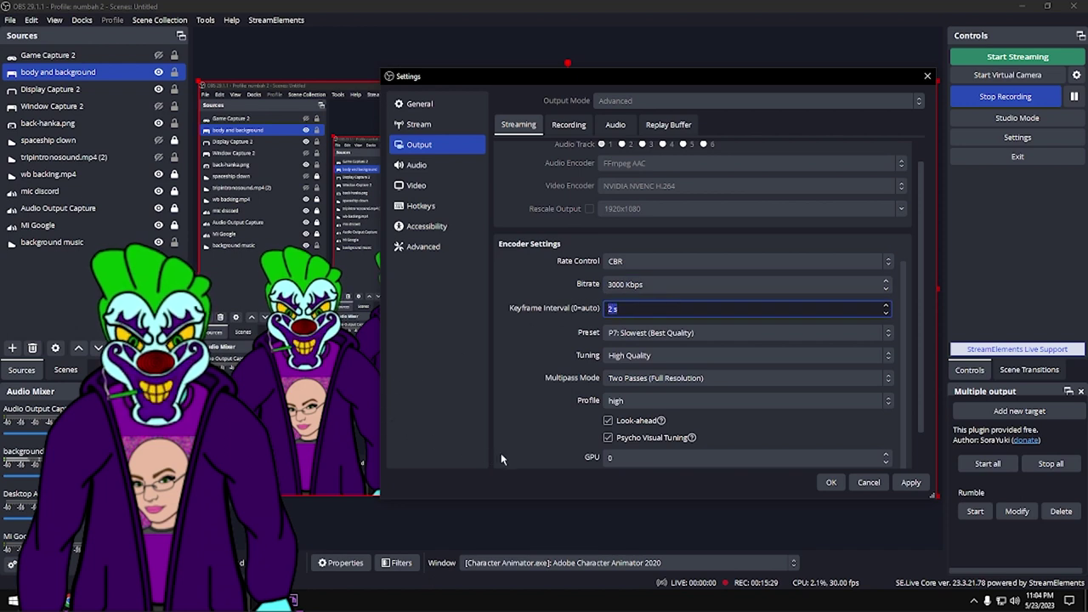
Review the encoder preset and tuning options, keeping P7: Slowest (Best Quality) and High Quality.
scroll(508, 390, down, 1)
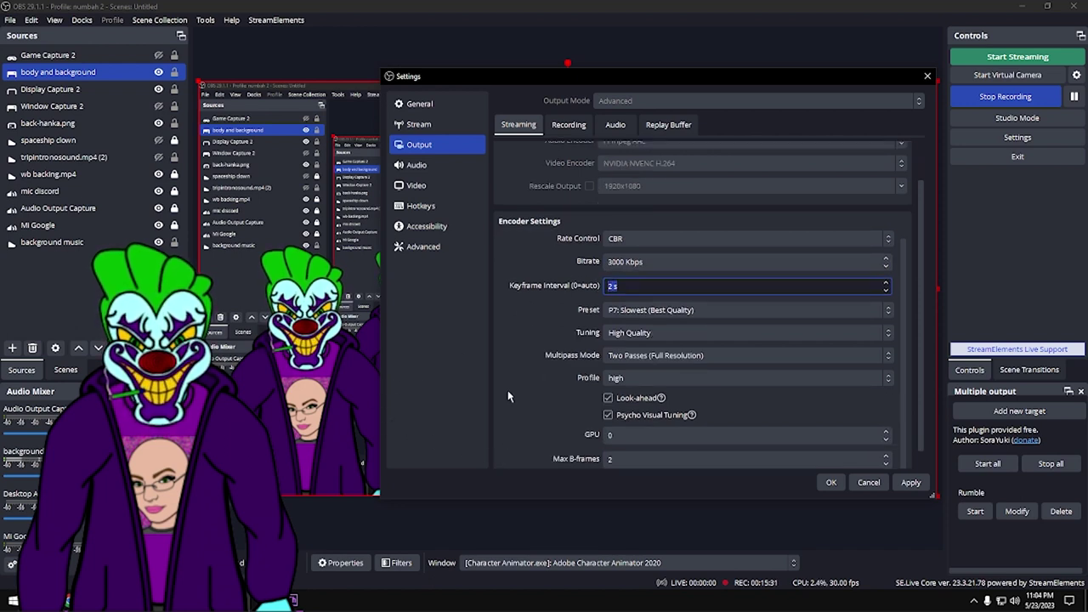
click(677, 313)
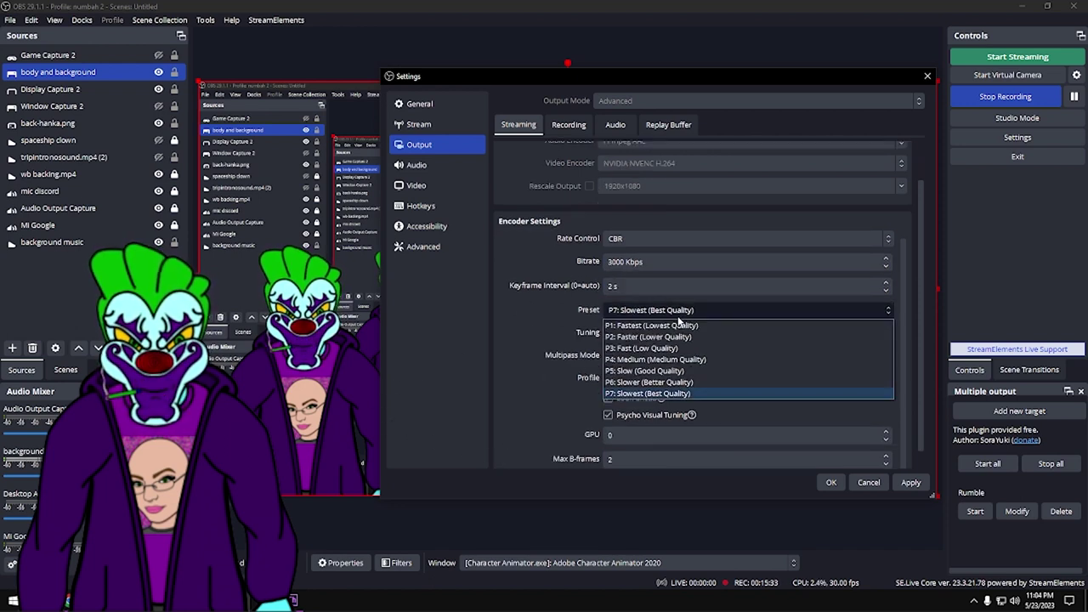
click(539, 333)
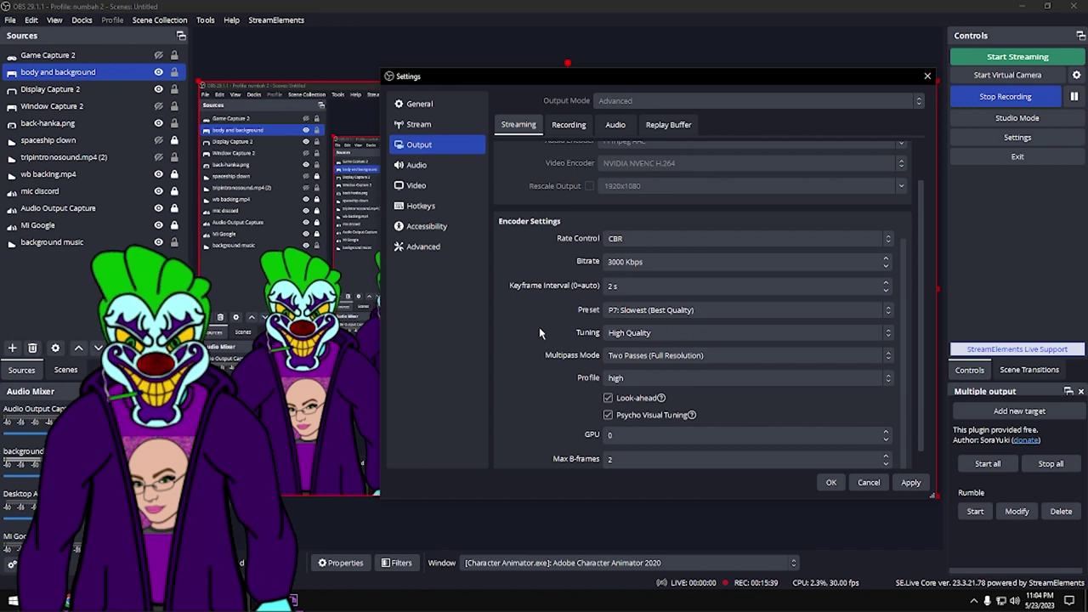
click(679, 316)
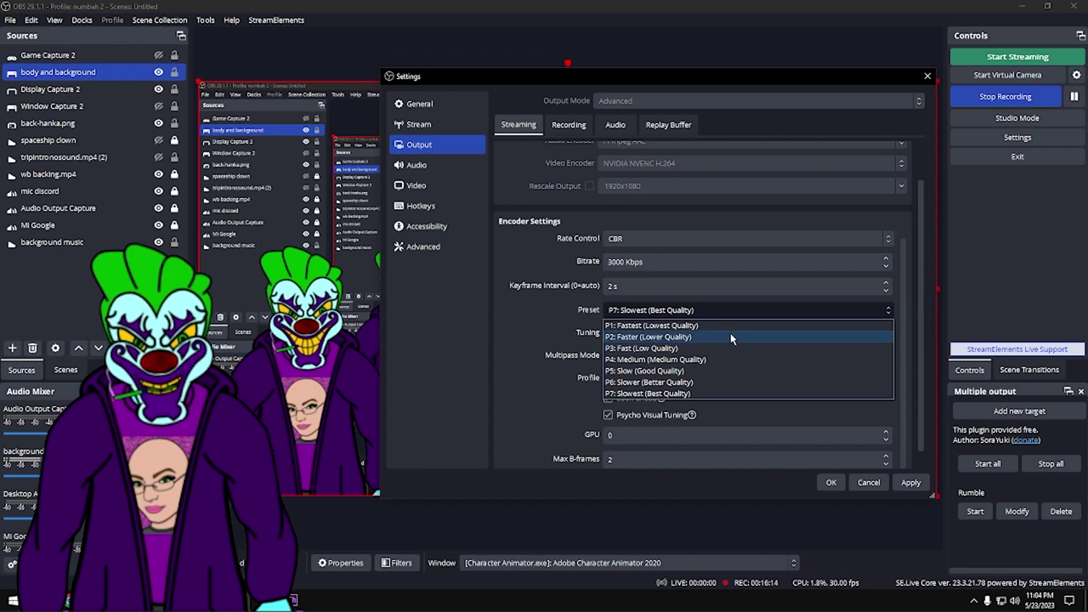
click(466, 361)
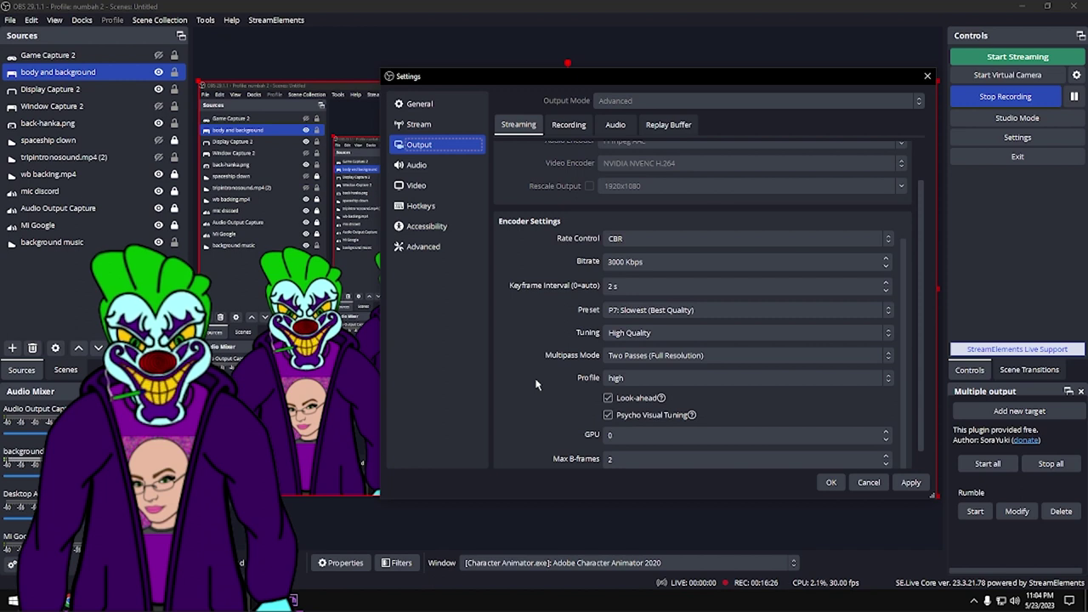
click(671, 334)
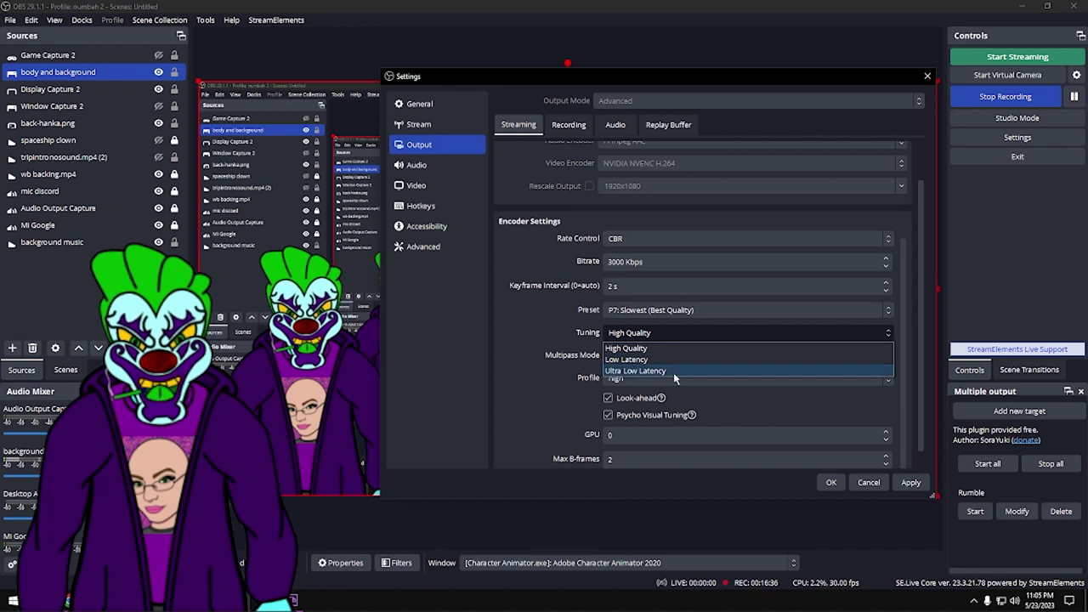
click(526, 342)
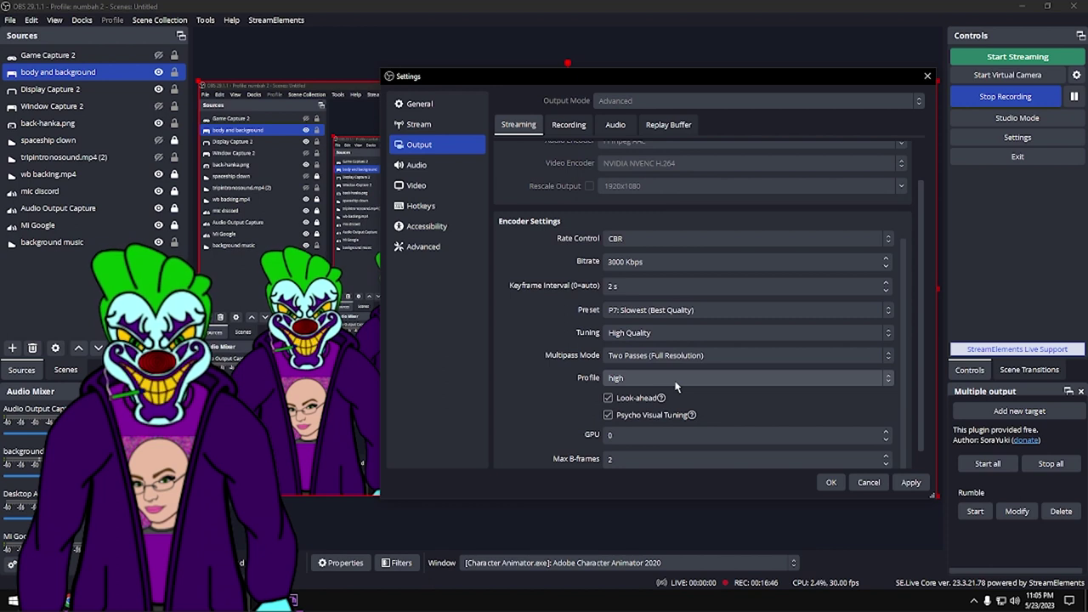
click(677, 330)
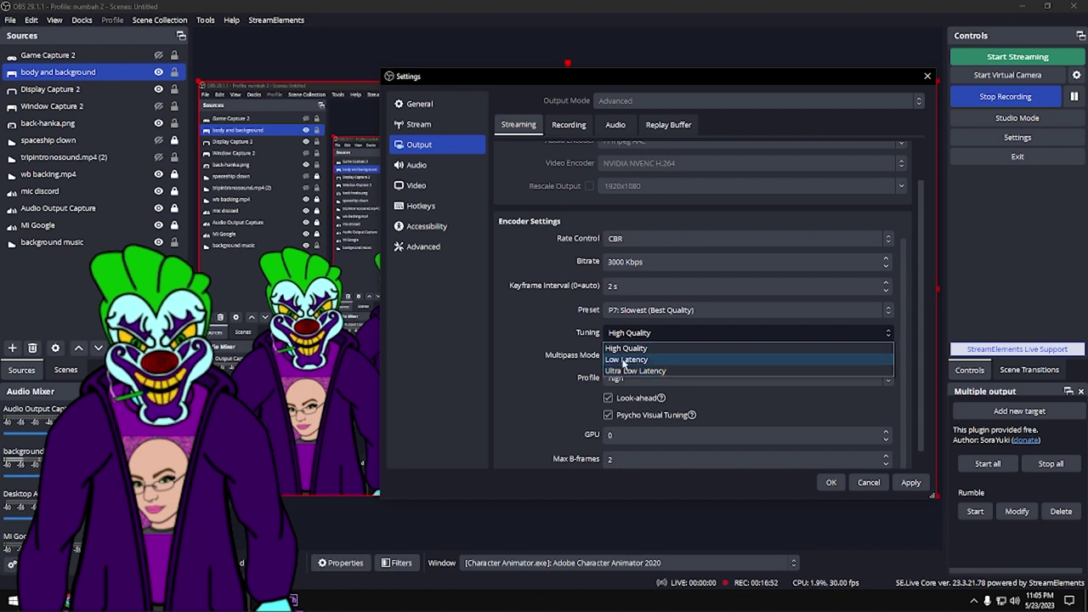
click(517, 337)
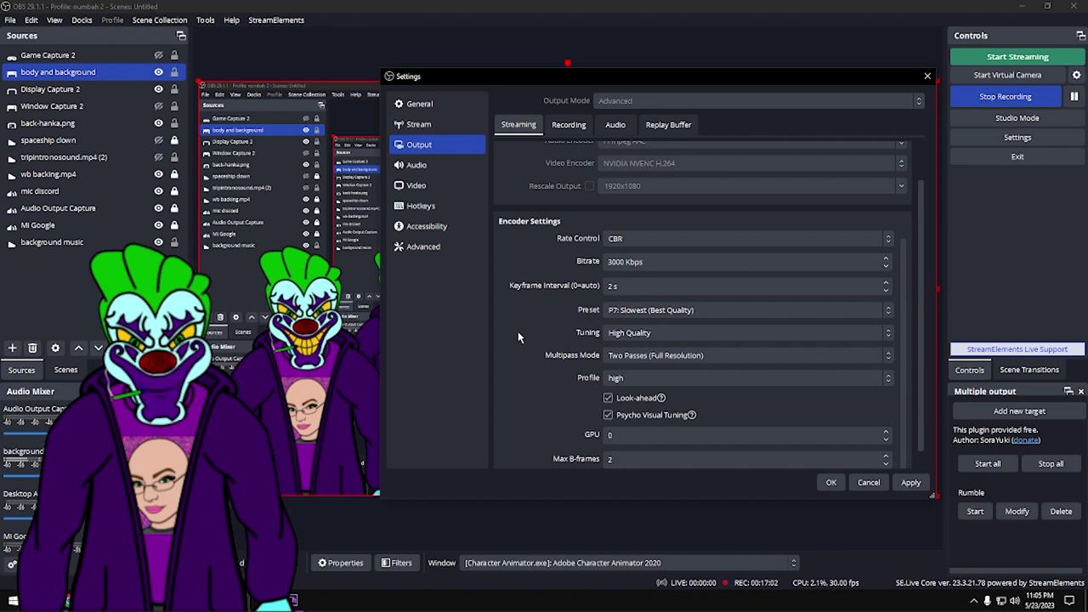
Review the multipass mode, profile and look-ahead options, keeping Two Passes (Full Resolution) and the high profile.
scroll(518, 336, down, 1)
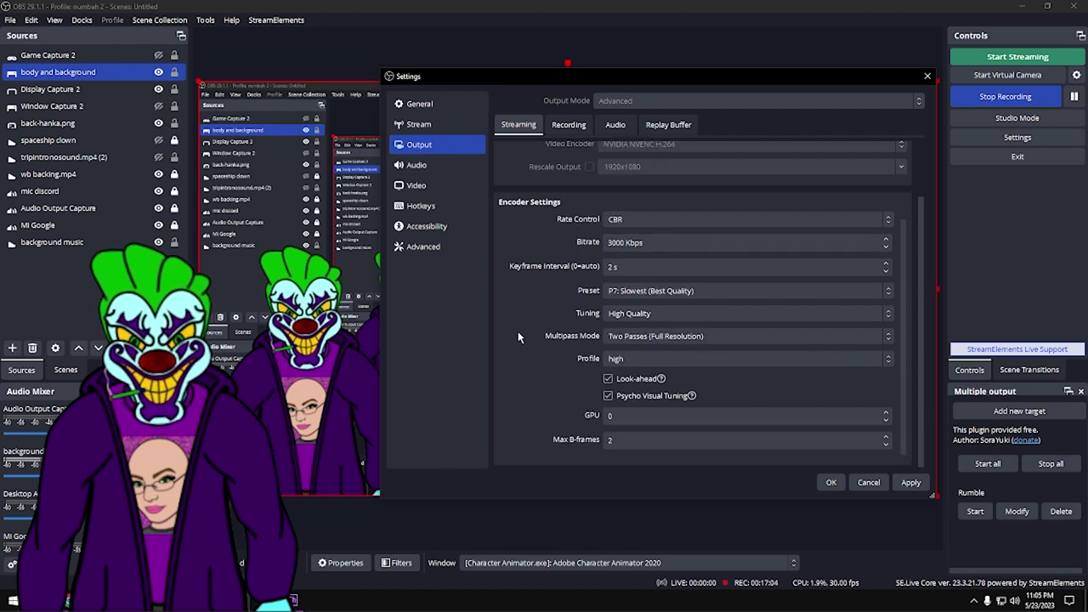
click(681, 340)
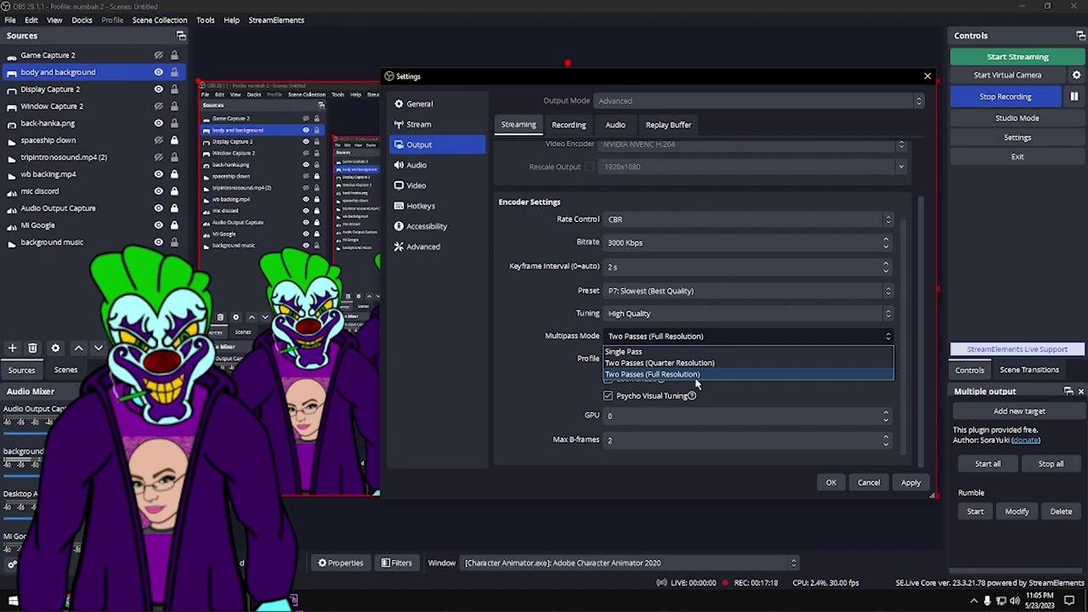
click(545, 363)
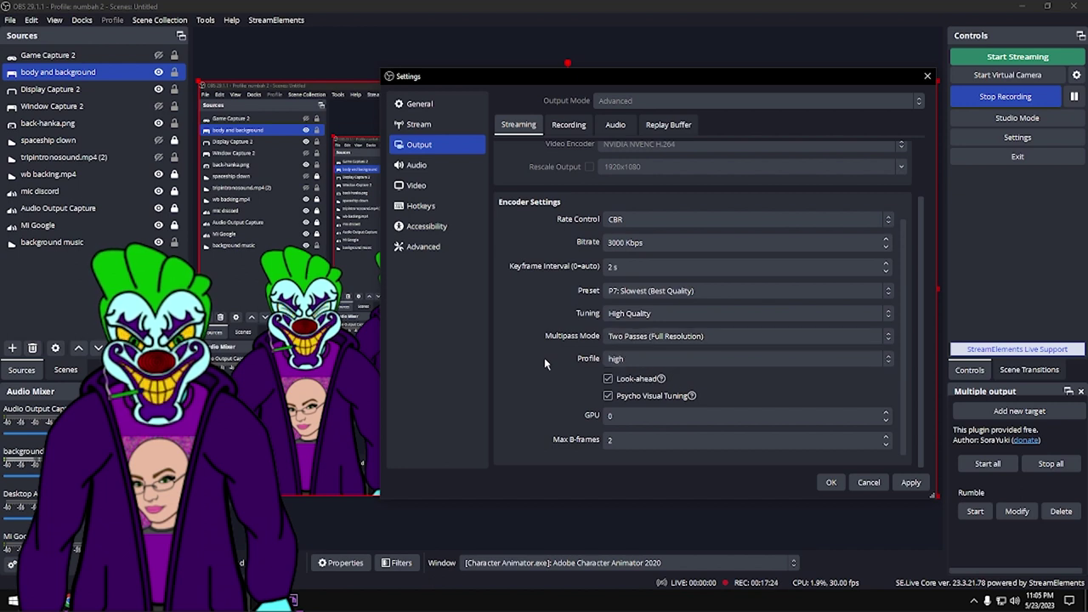
click(762, 358)
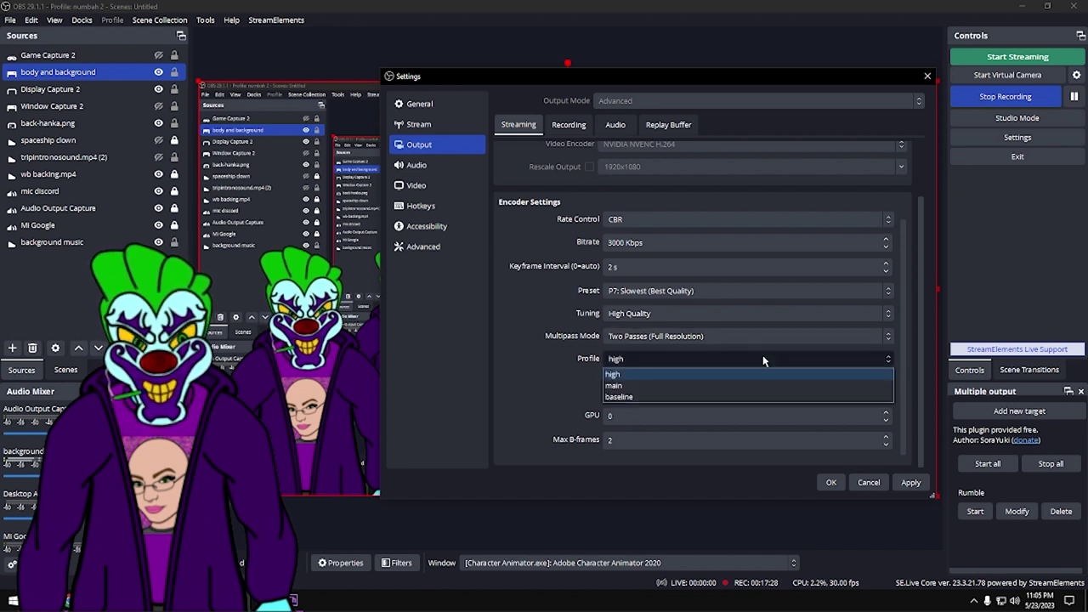
click(554, 363)
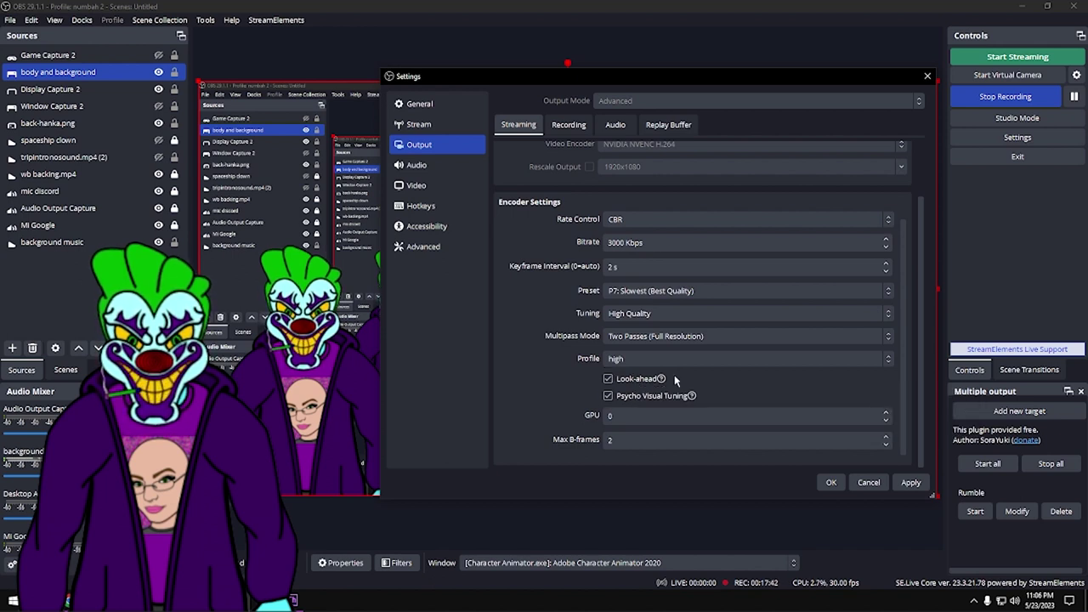
mouse_move(653, 383)
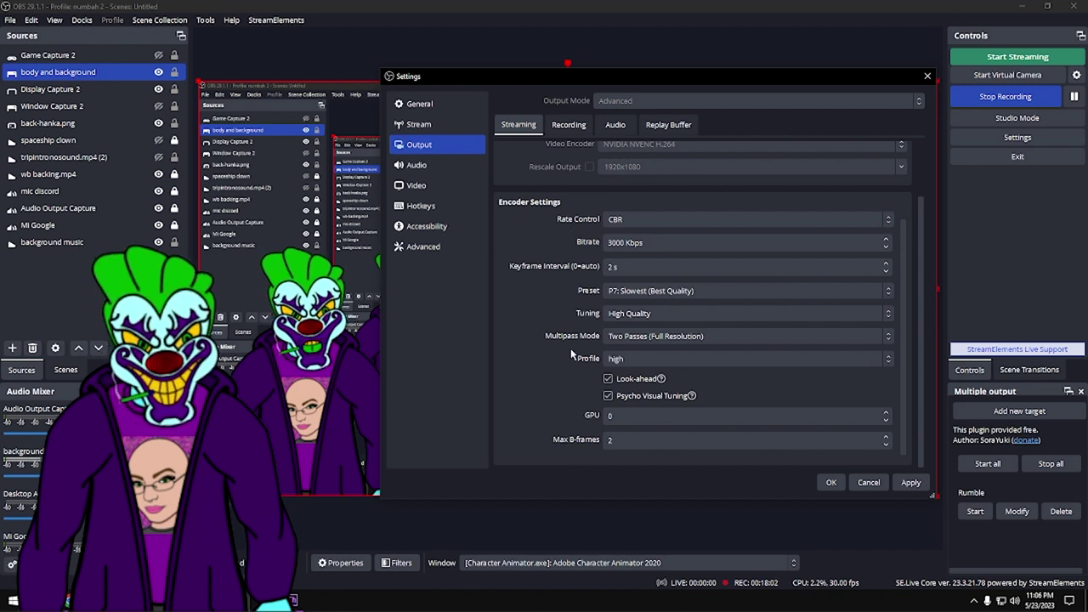
scroll(569, 351, up, 3)
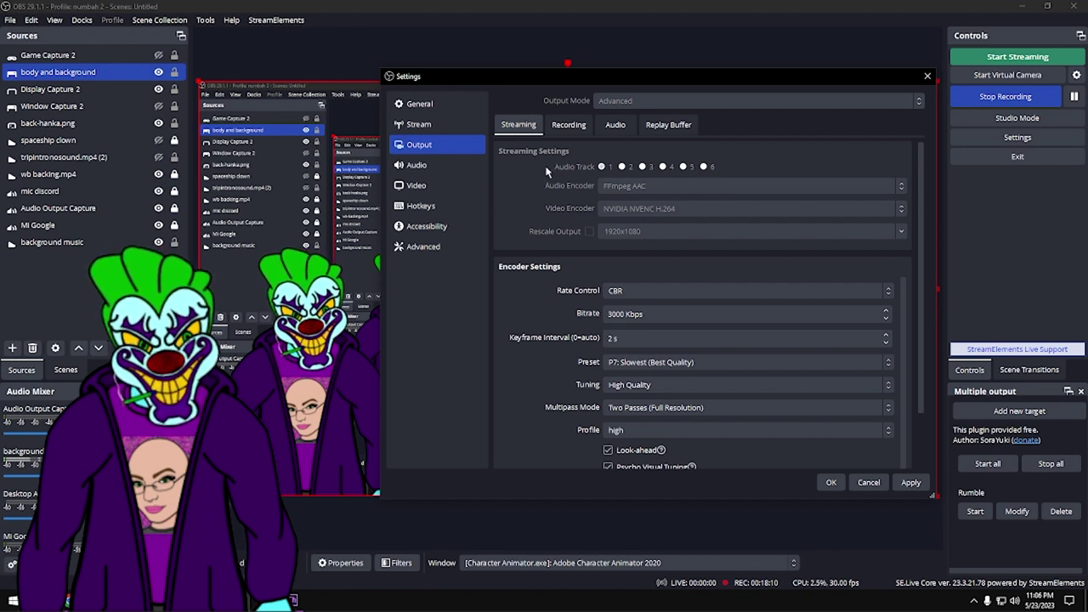
Review the recording output settings and the audio bitrate settings for each track.
click(574, 126)
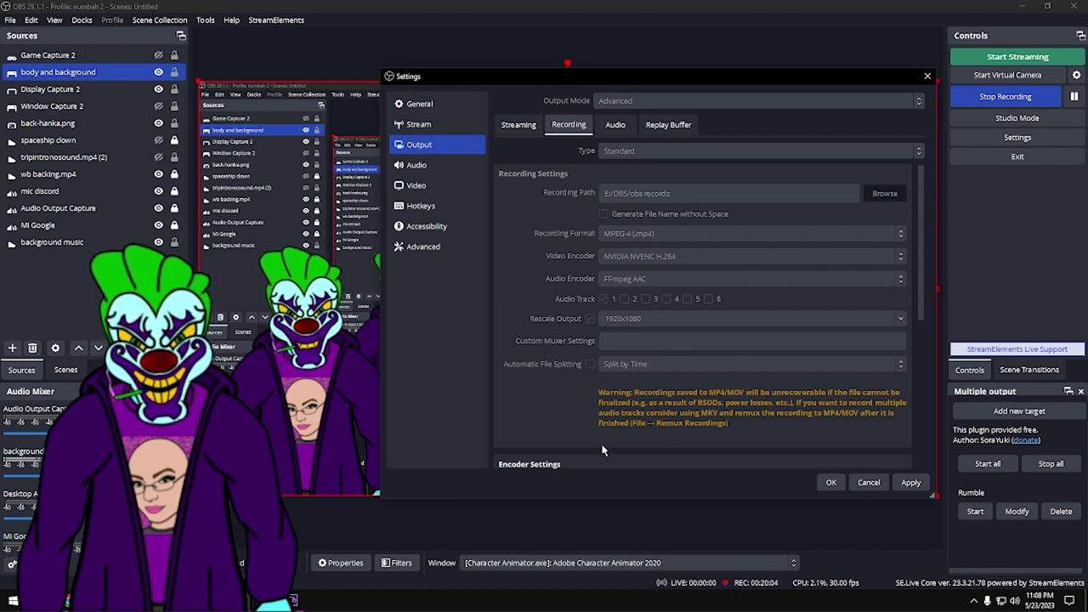
click(616, 121)
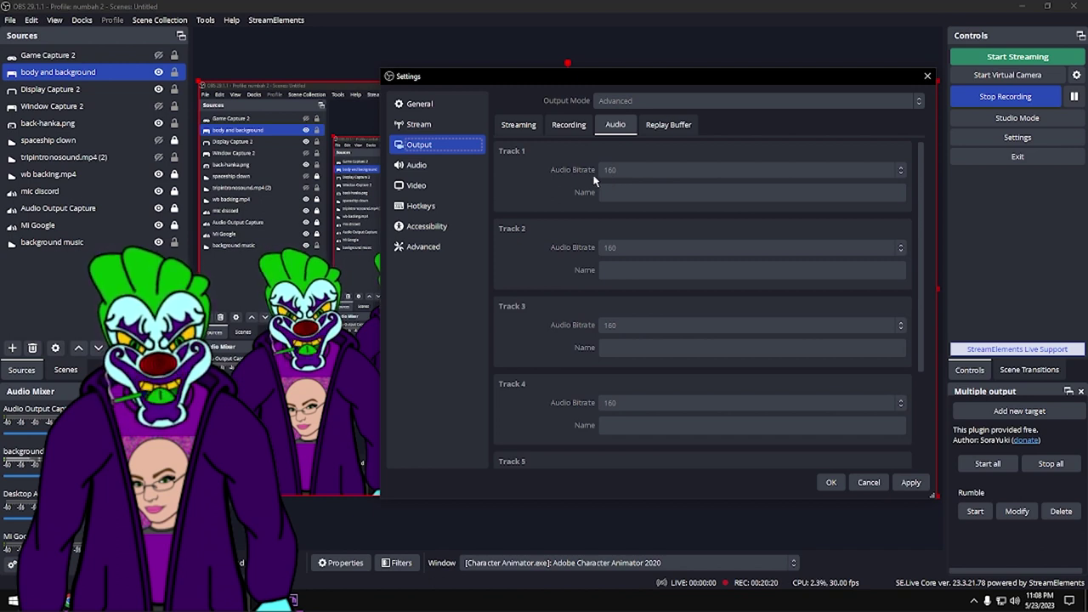
Try setting the global Desktop Audio device to Disabled in the audio settings.
click(450, 166)
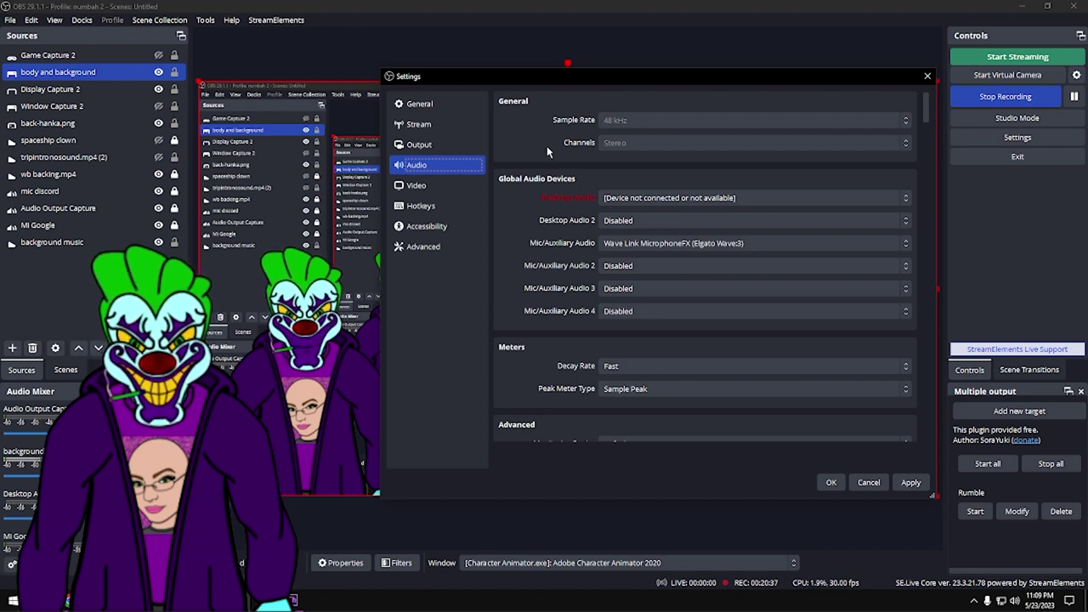
click(712, 197)
click(712, 197)
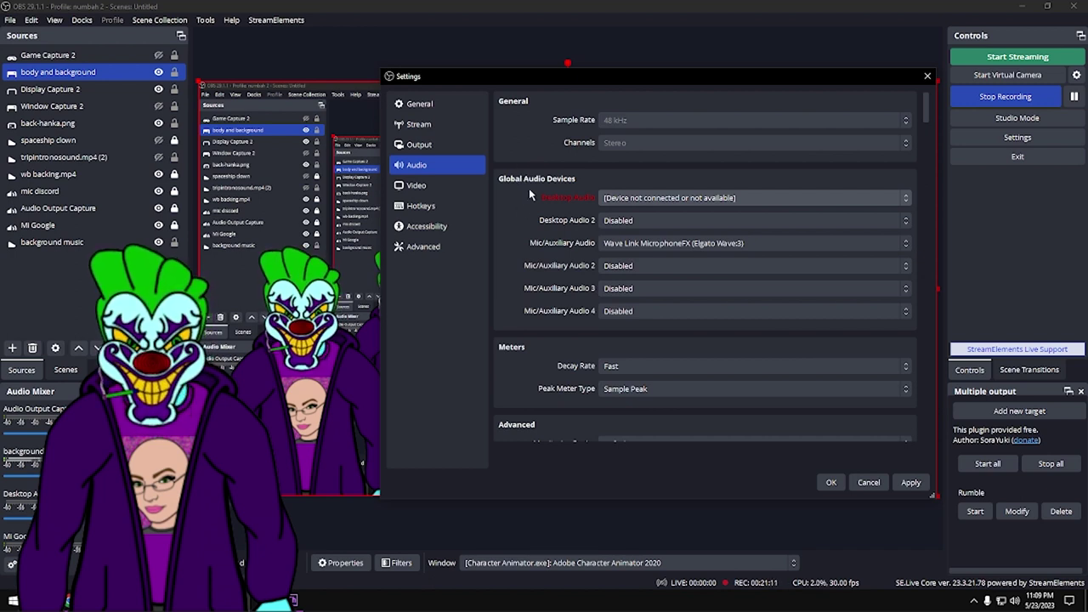
click(697, 198)
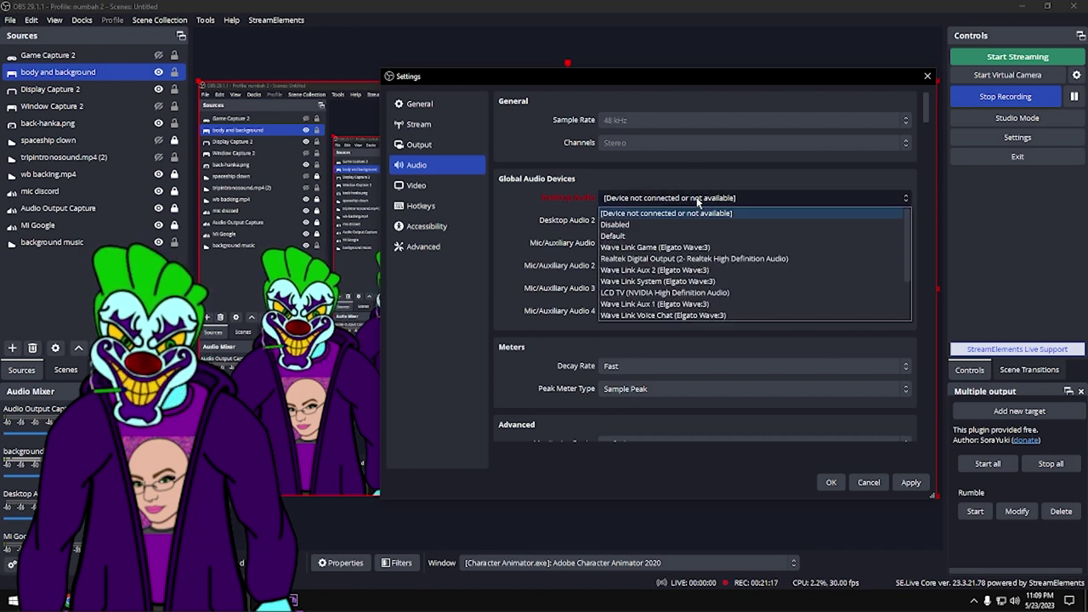
click(624, 224)
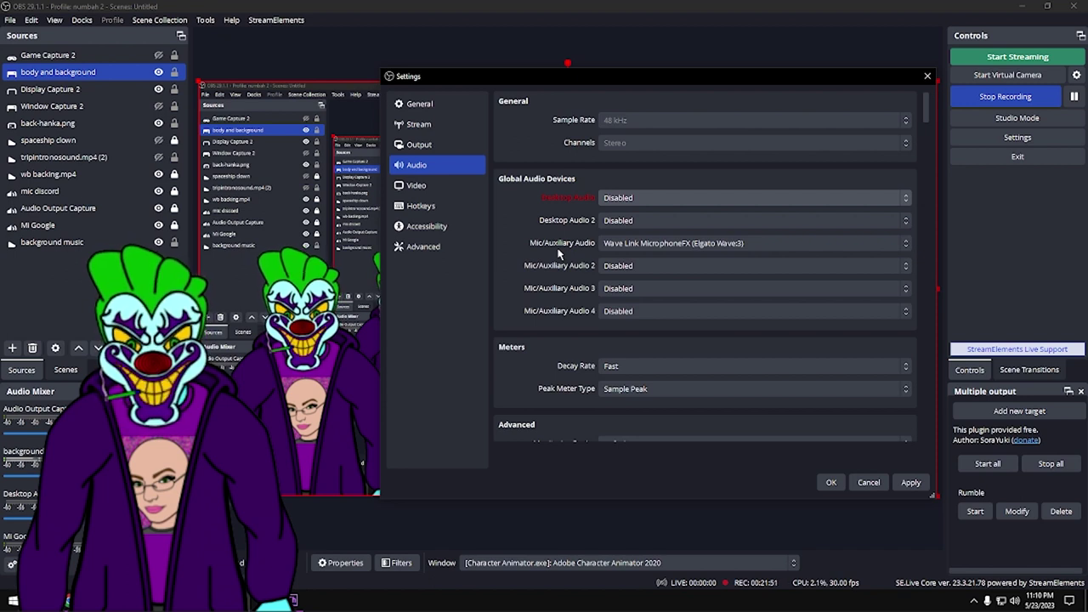
Review the Mic/Auxiliary Audio device and meter decay rate choices, and close the settings without saving.
click(625, 244)
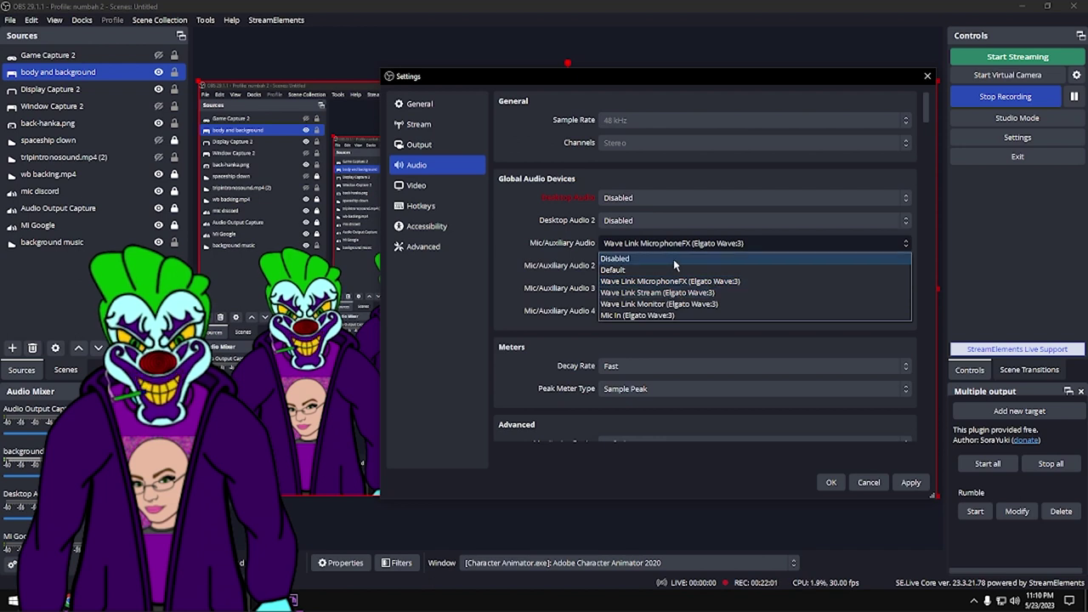
click(513, 271)
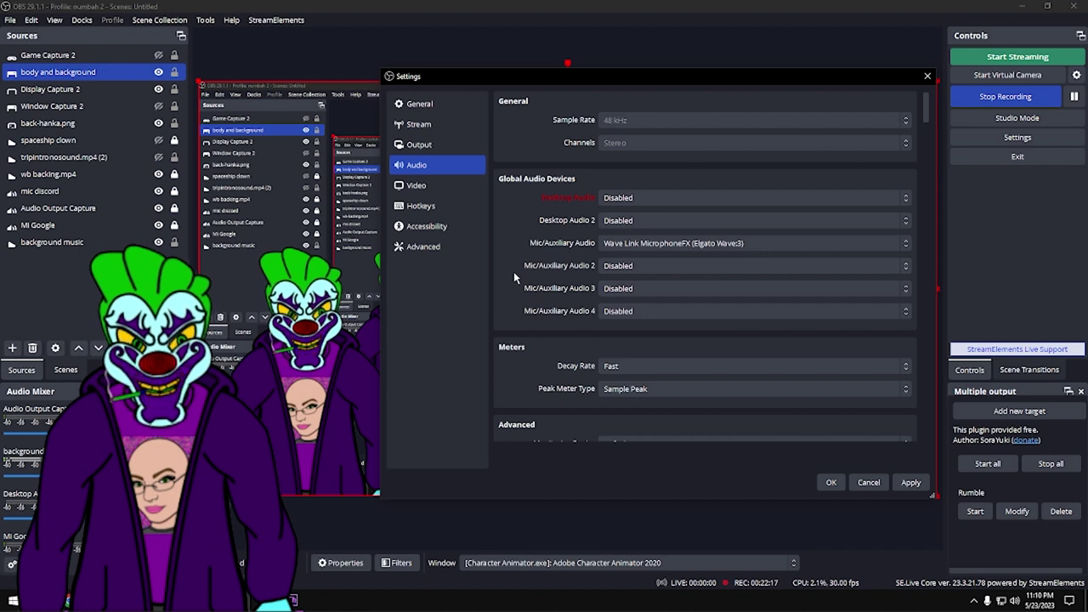
scroll(513, 272, down, 2)
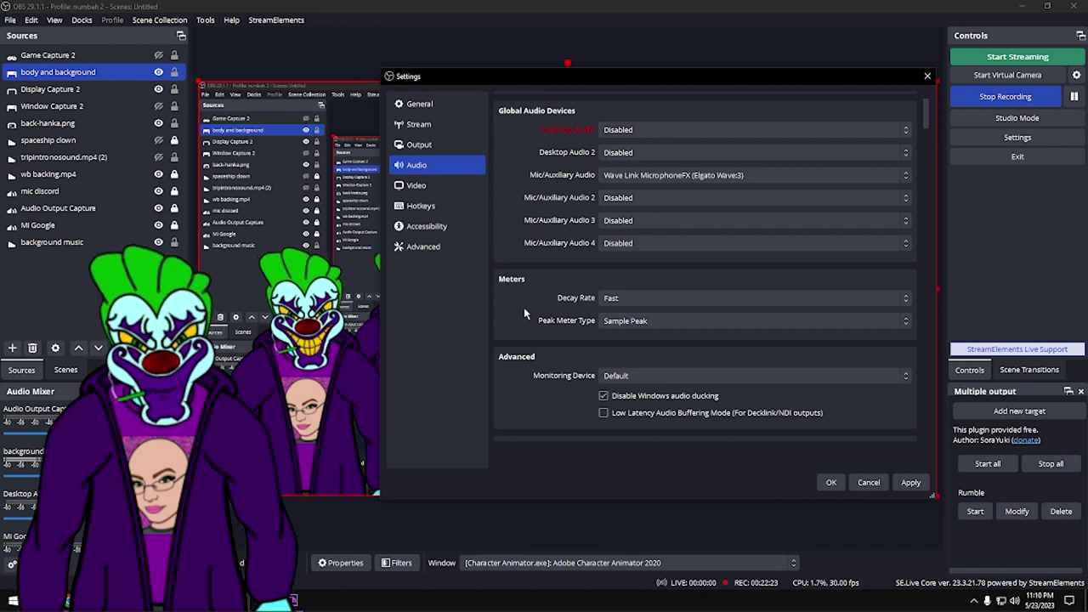
scroll(523, 307, down, 2)
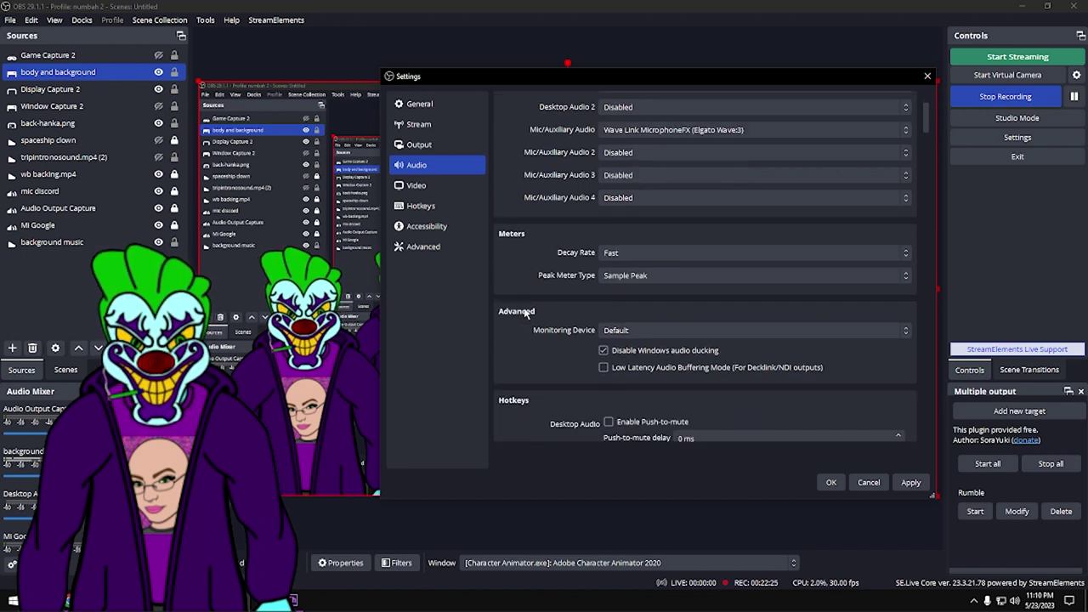
click(656, 229)
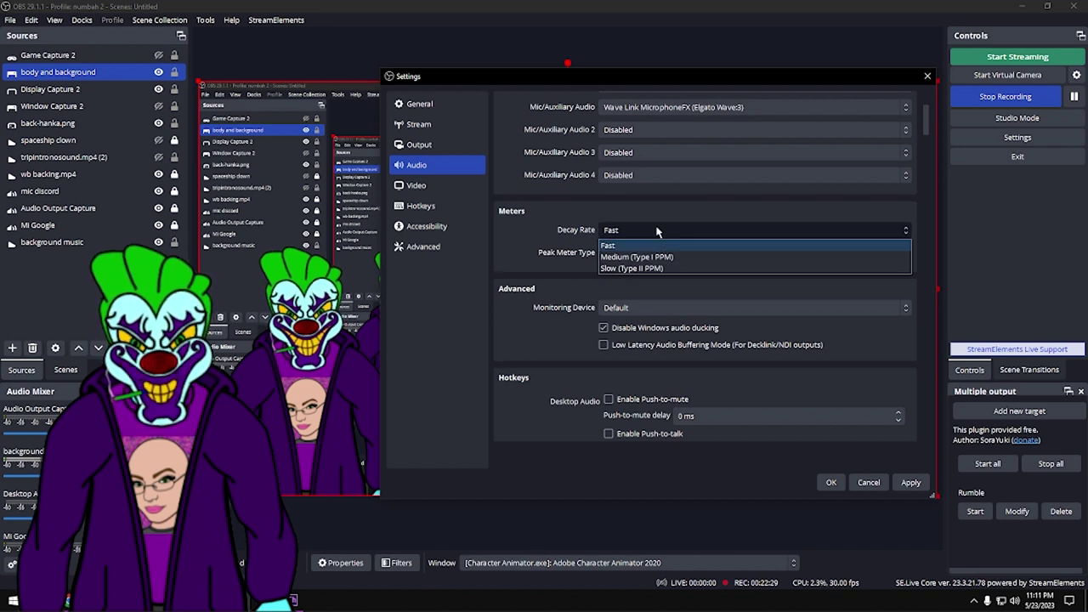
click(547, 219)
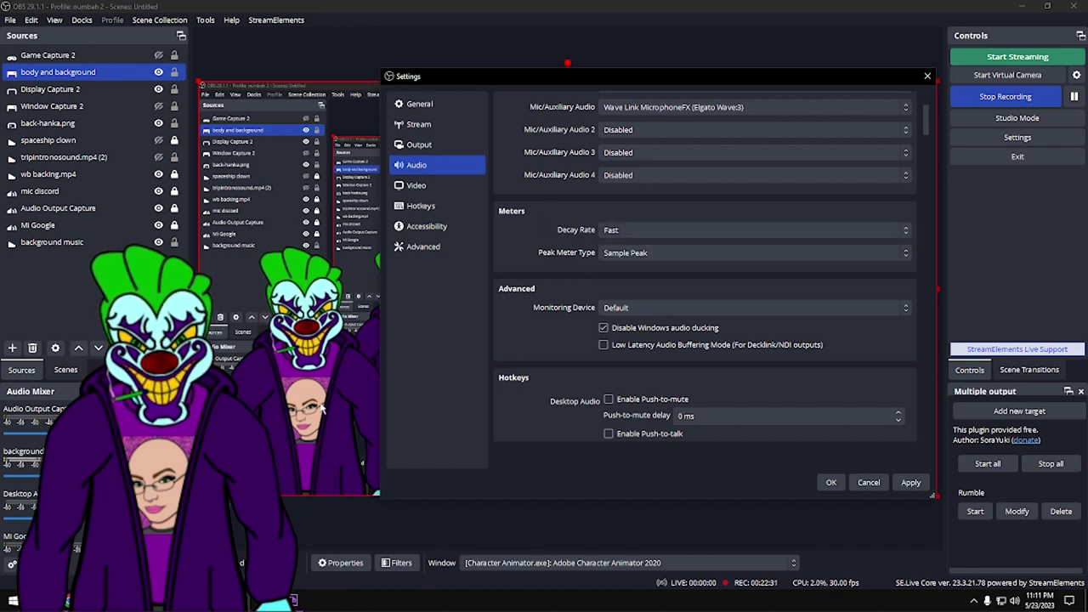
click(868, 483)
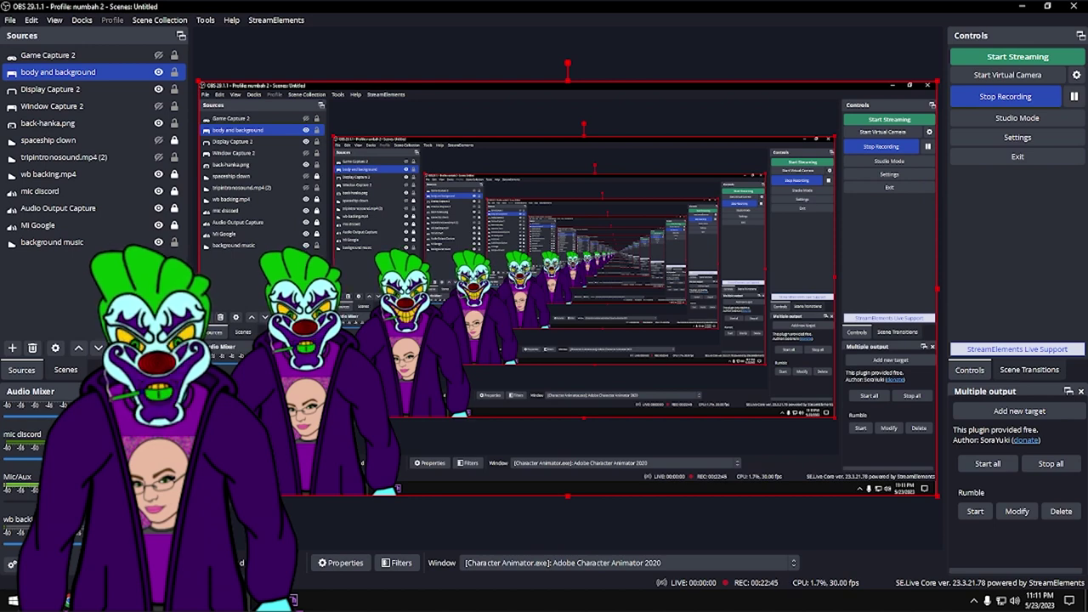
Reopen the settings clear of the webcam character and examine the audio meter's decay rate options.
click(1035, 142)
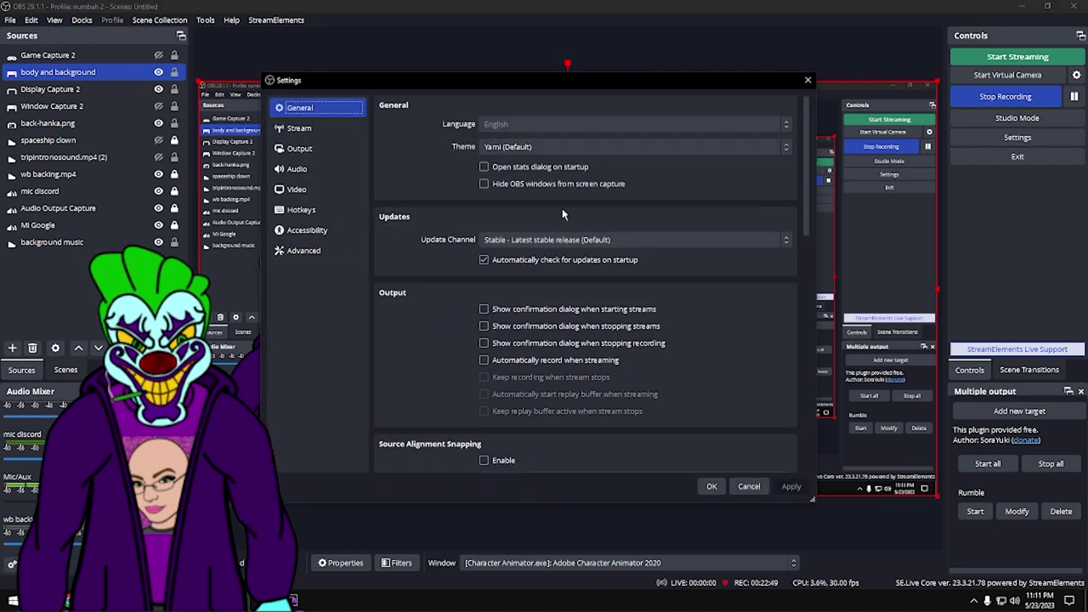
drag(451, 81, 560, 85)
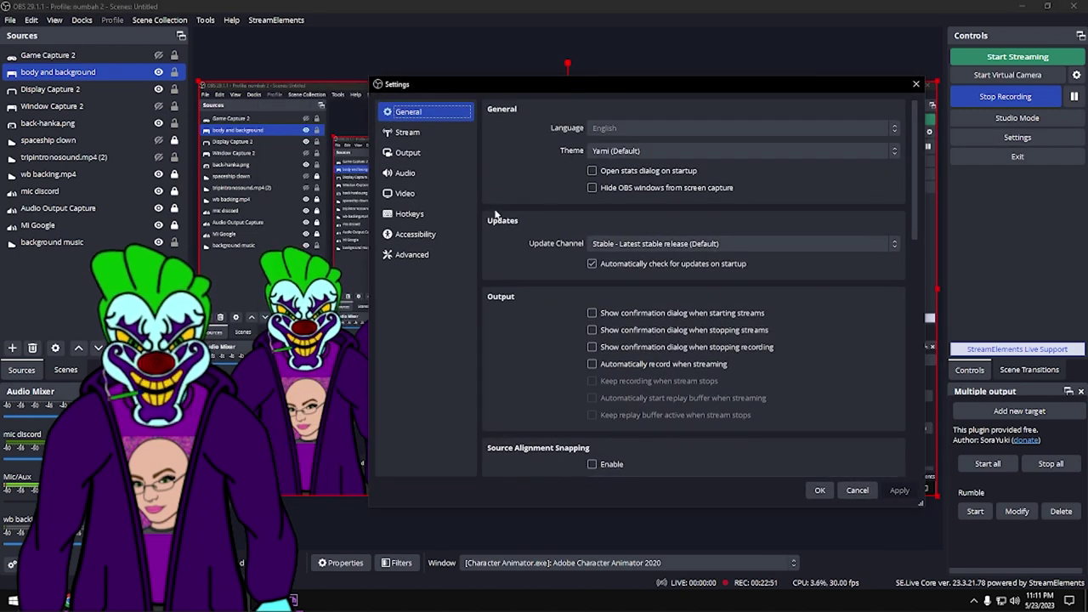
click(455, 176)
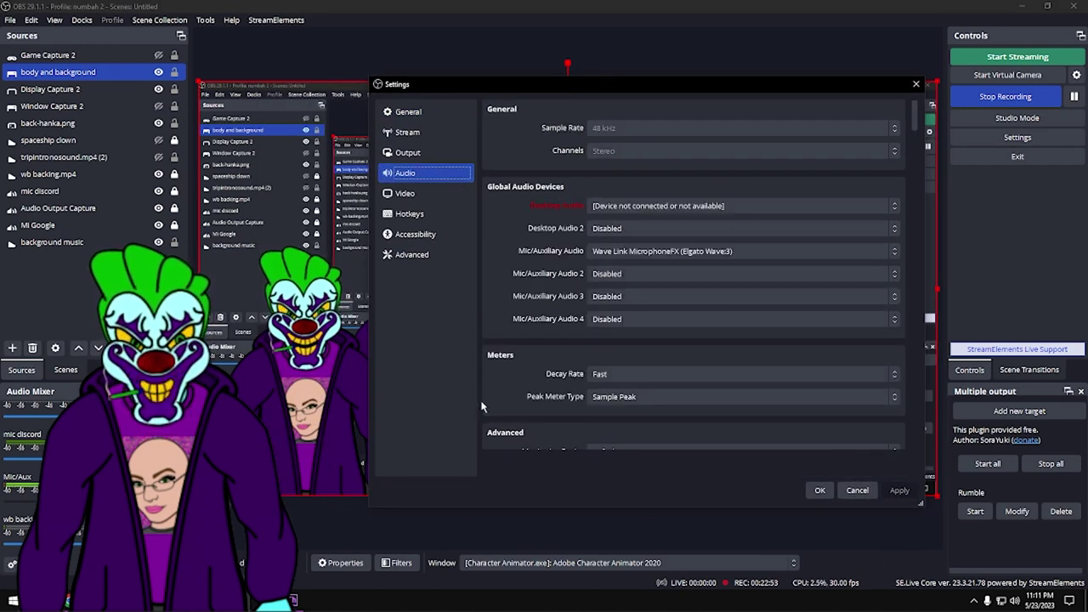
scroll(481, 406, down, 5)
click(688, 260)
click(689, 260)
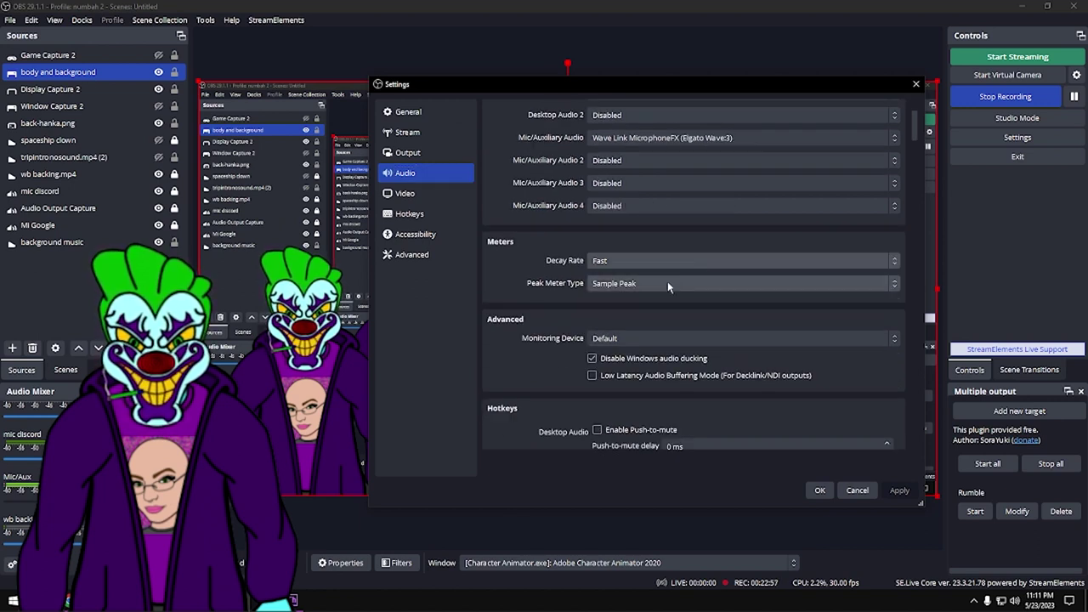
Try True Peak (Higher CPU usage) as the peak meter type and apply it.
click(667, 283)
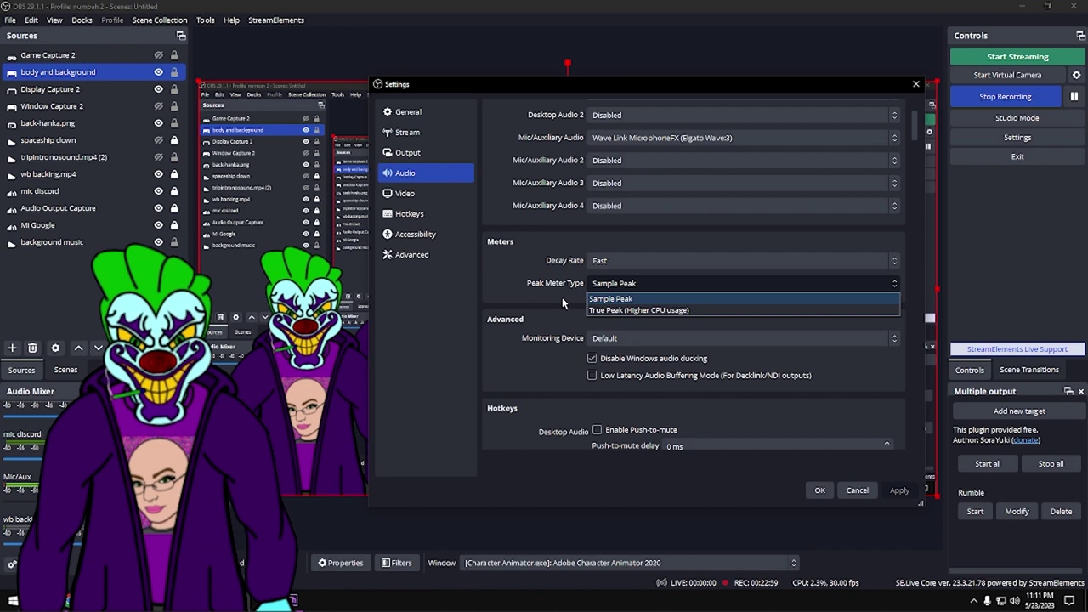
click(659, 310)
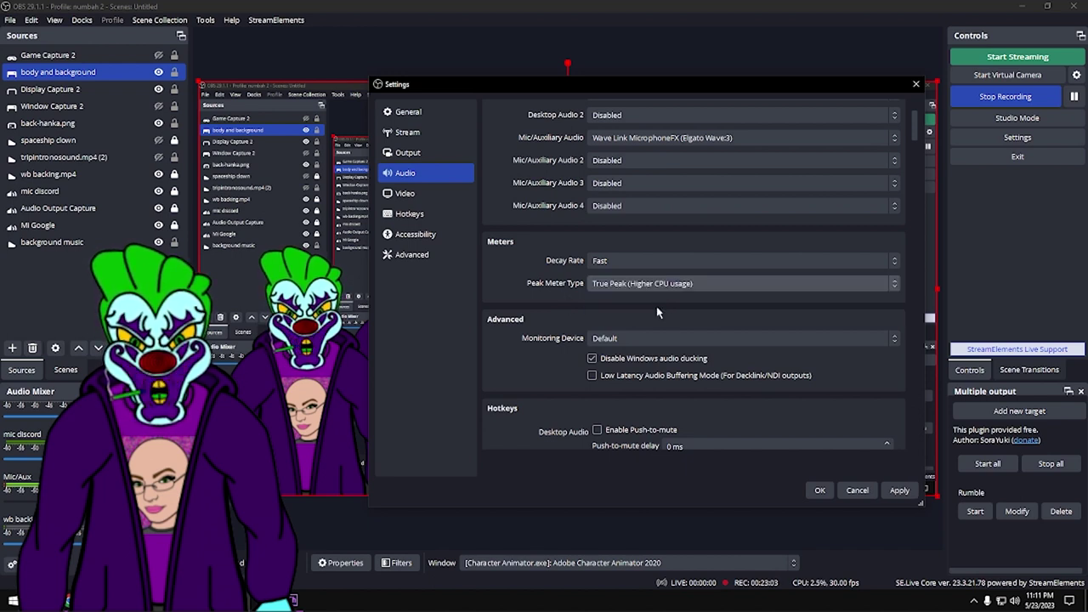
click(897, 494)
click(897, 491)
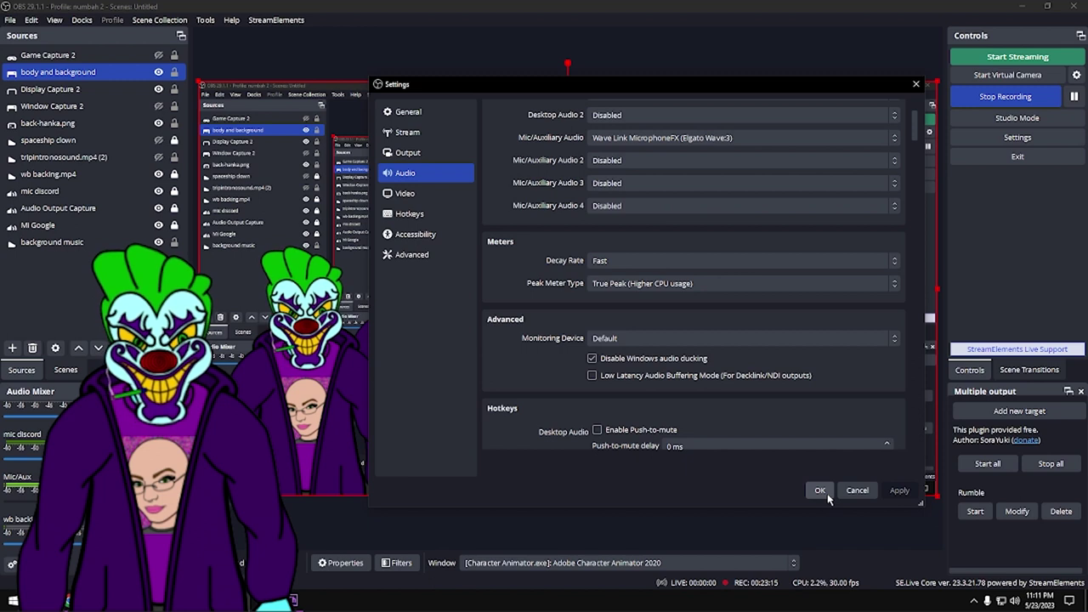
Set the peak meter type back to Sample Peak and apply the change.
click(659, 283)
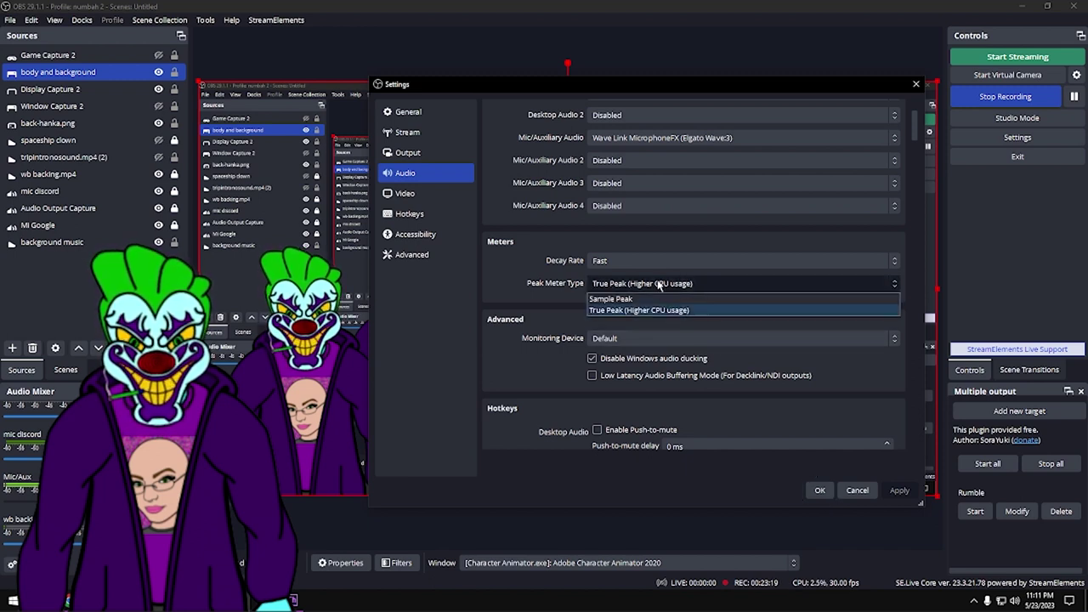
click(650, 299)
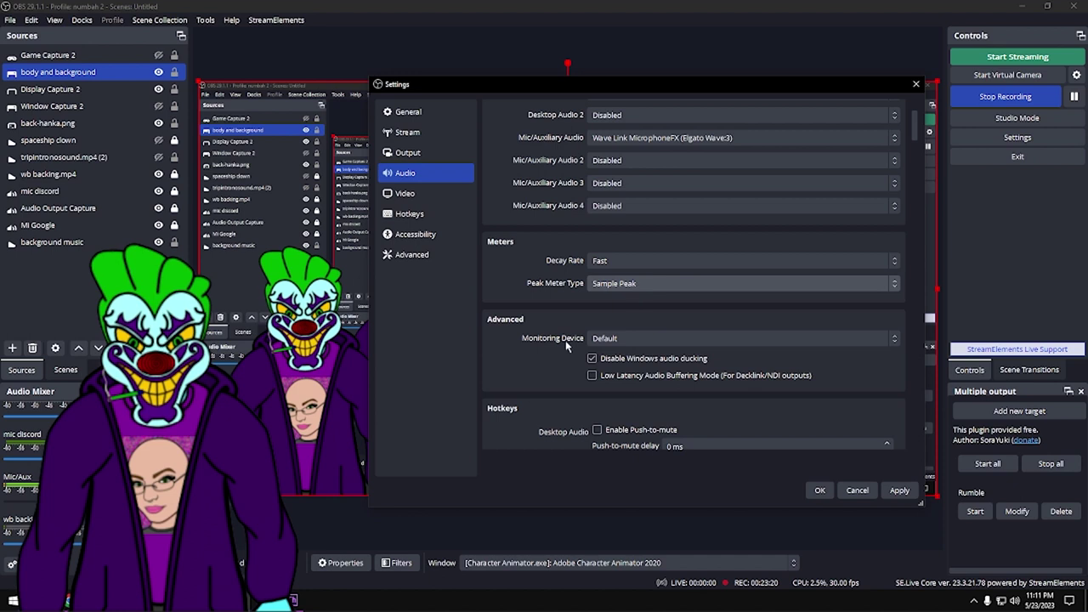
click(899, 490)
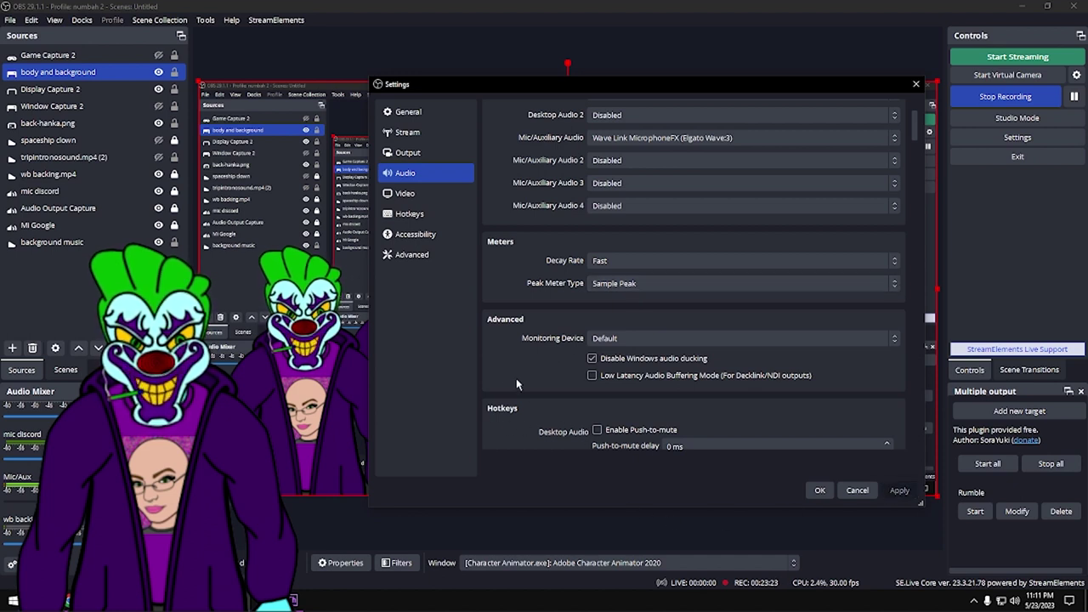
Review the audio monitoring device choices and the push-to-mute and push-to-talk options of the audio sources.
scroll(516, 378, down, 2)
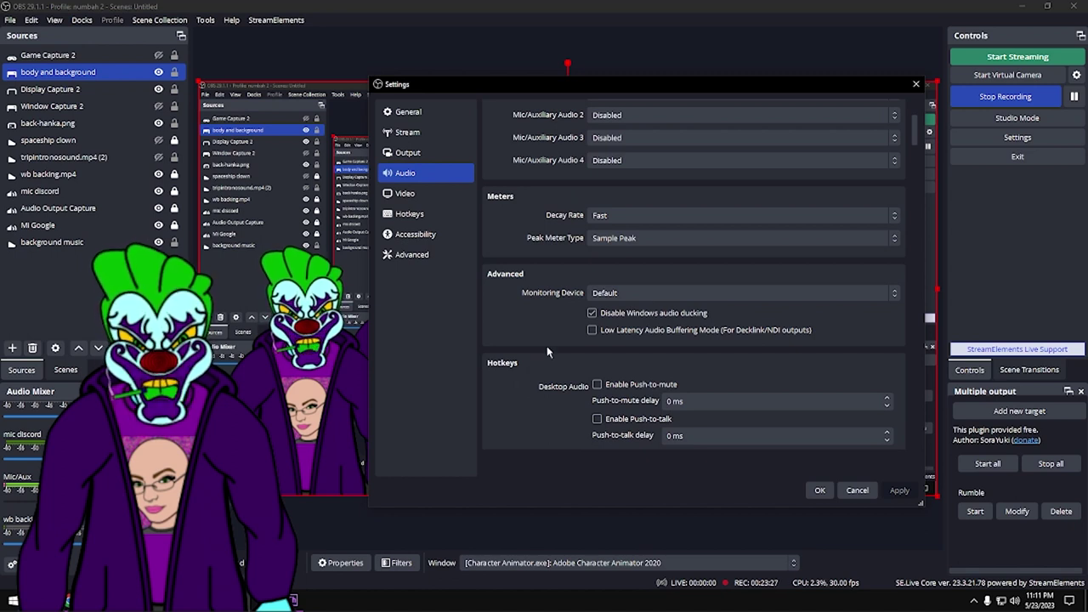
click(623, 294)
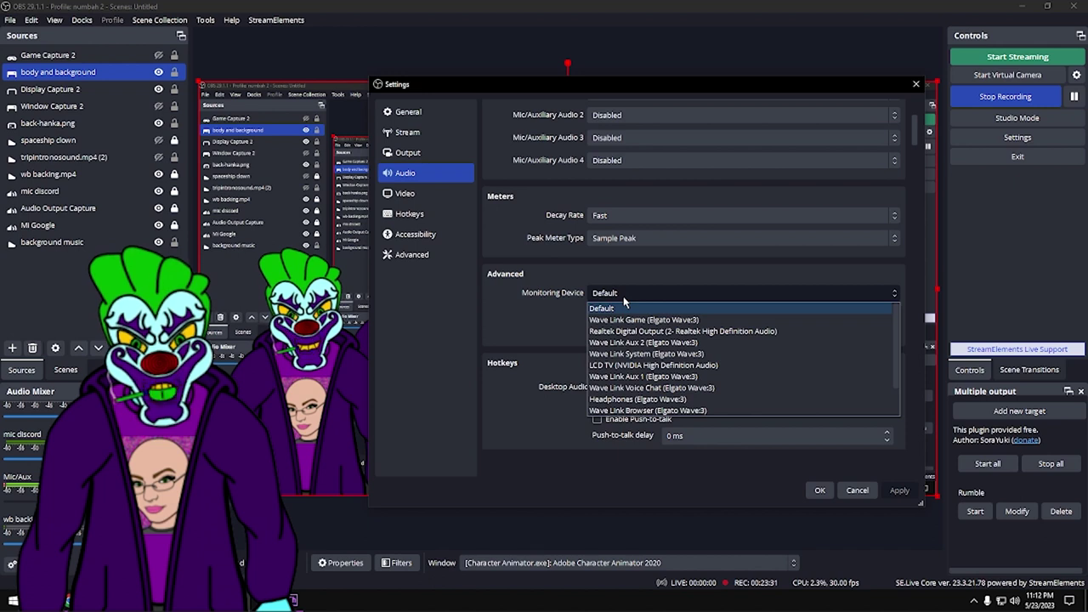
click(510, 317)
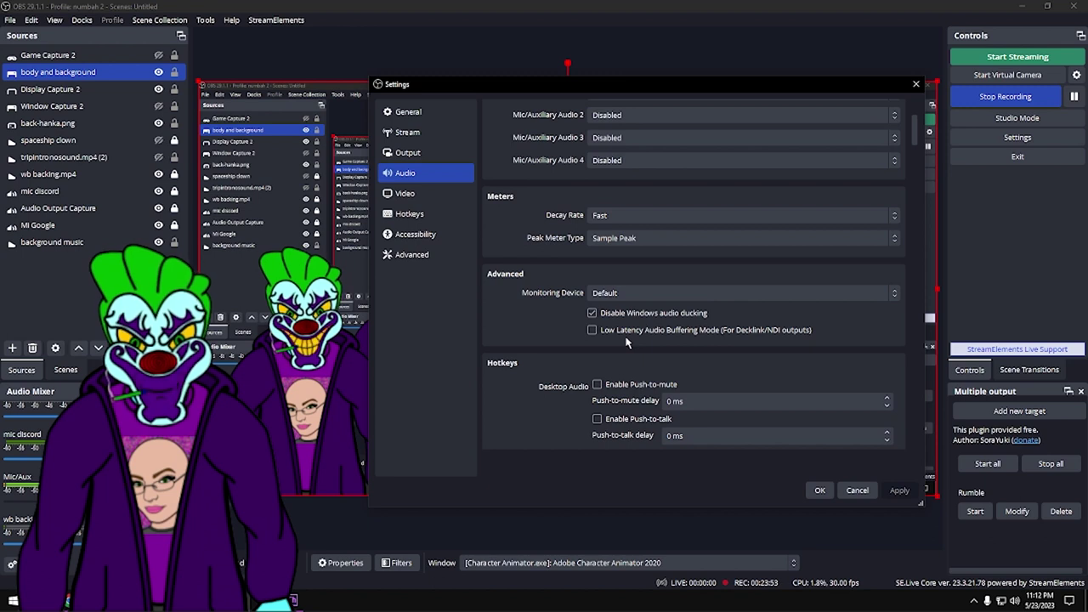
scroll(547, 414, down, 3)
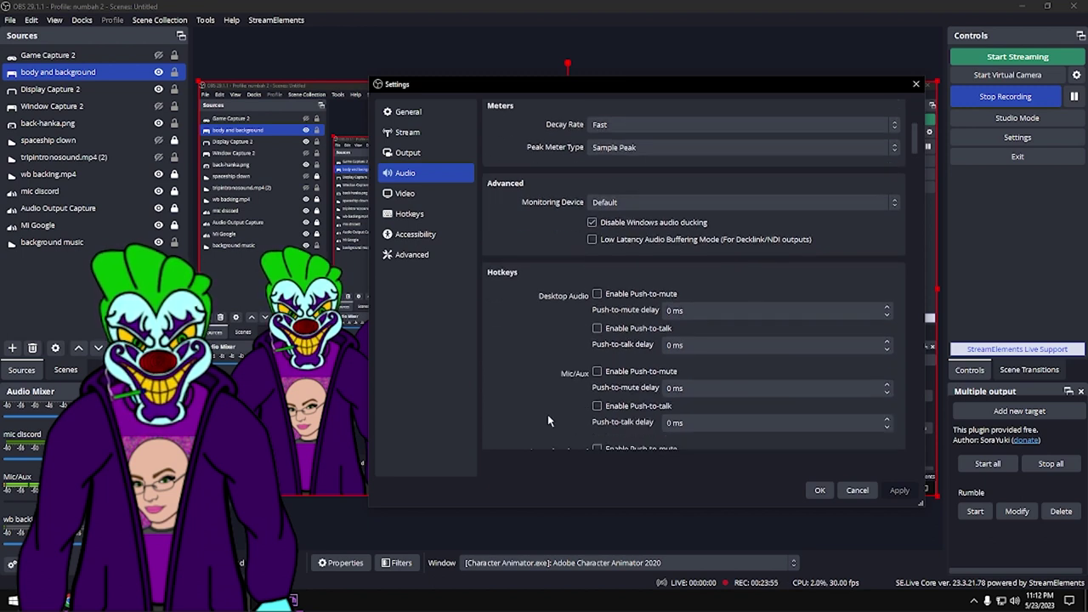
scroll(547, 413, down, 2)
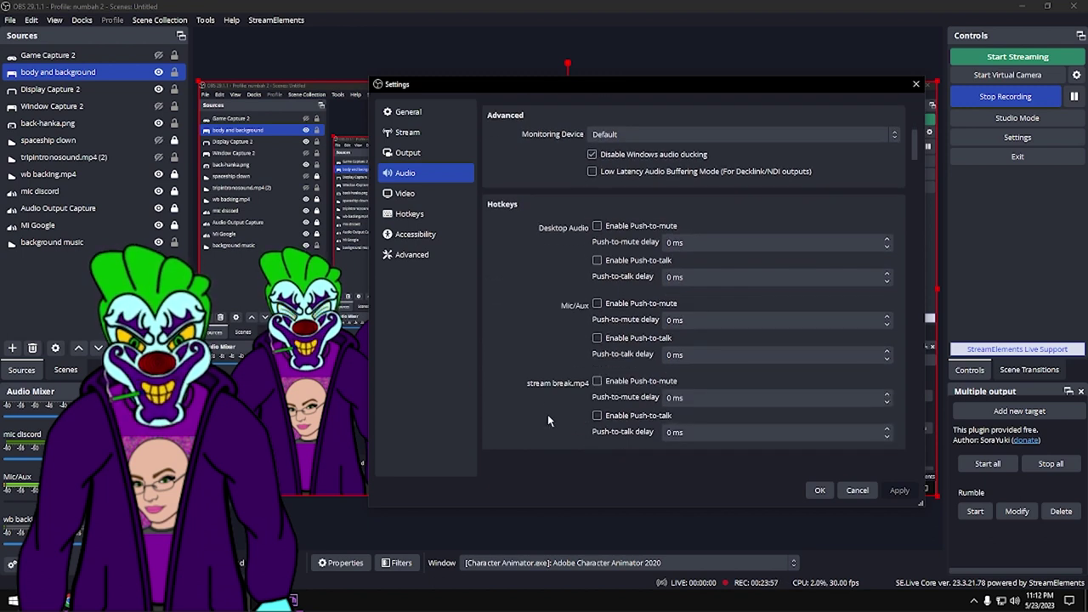
scroll(548, 416, down, 3)
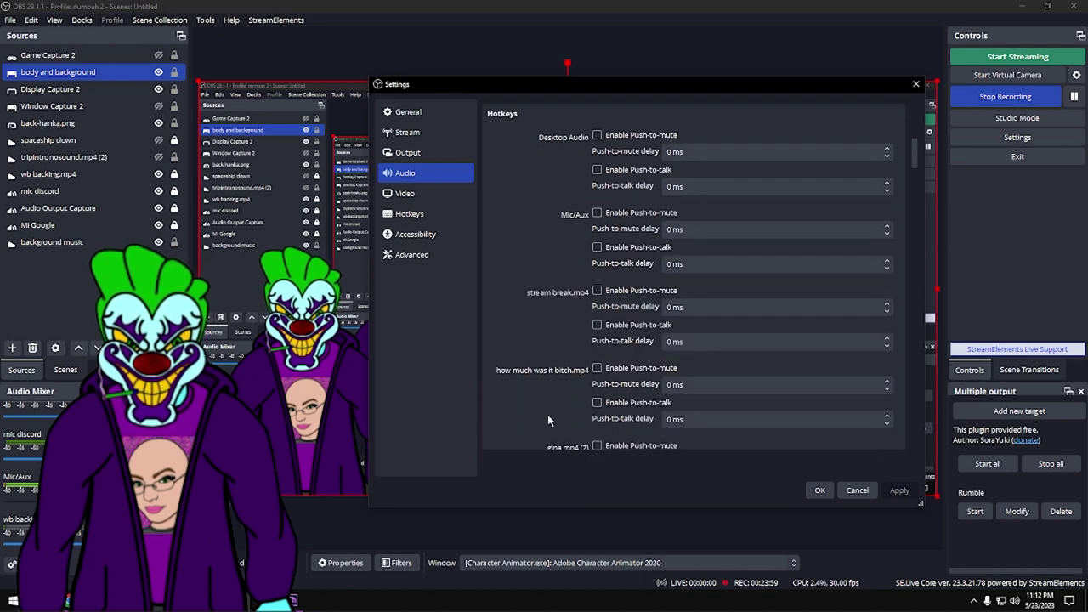
scroll(548, 414, down, 9)
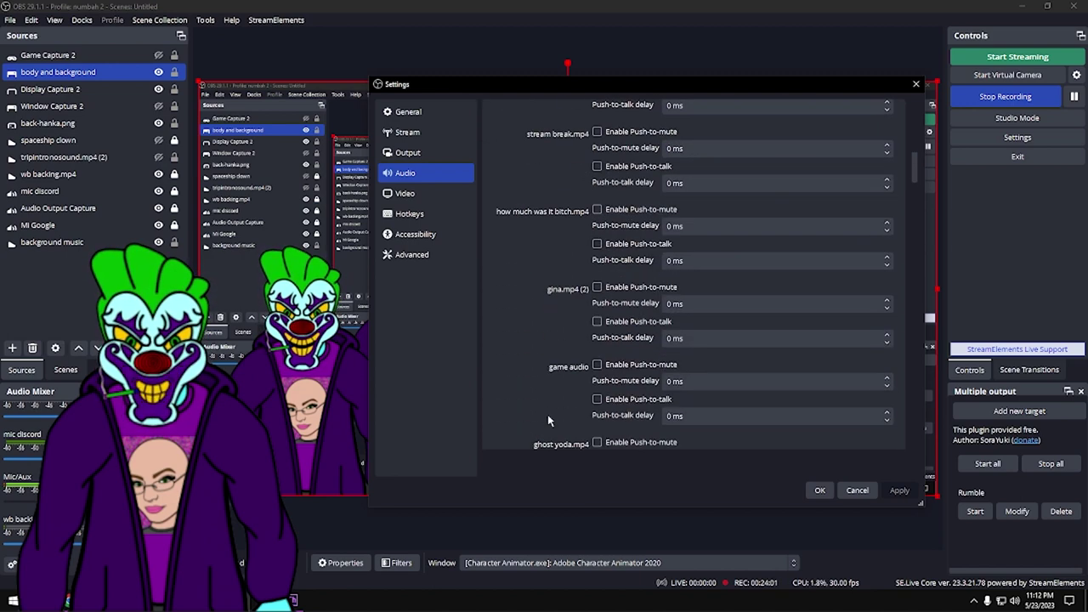
scroll(547, 413, down, 14)
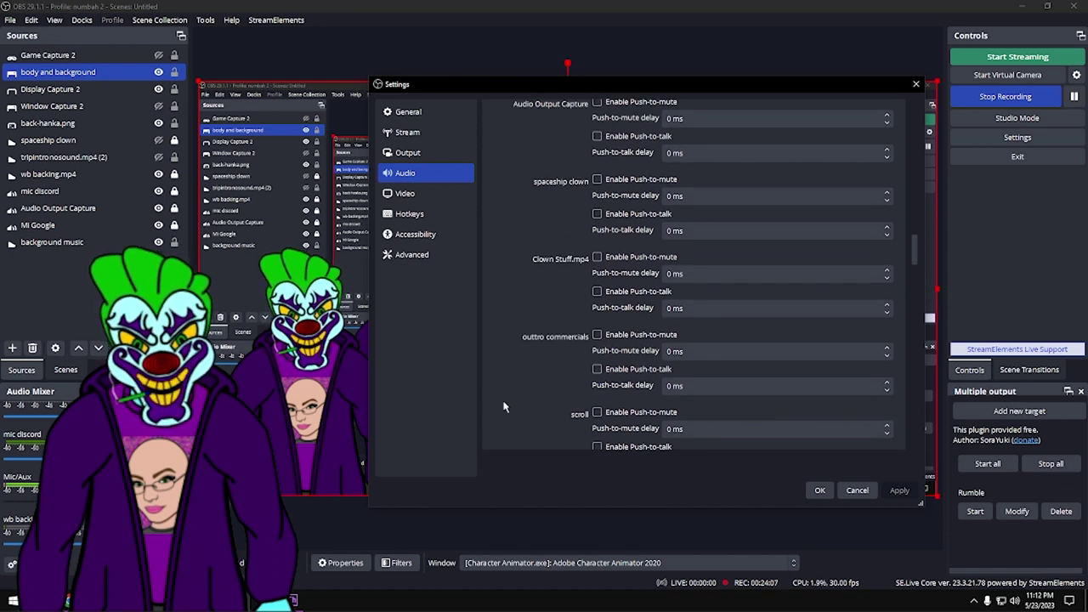
Review the video resolution, downscale filter and FPS settings, and close the settings without changes.
click(436, 195)
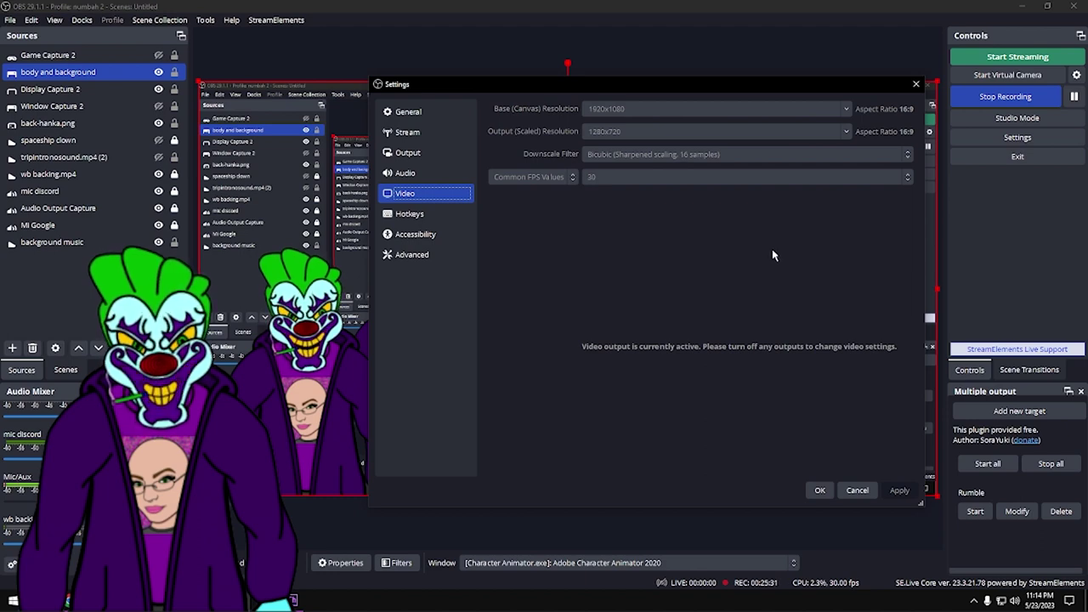
click(863, 490)
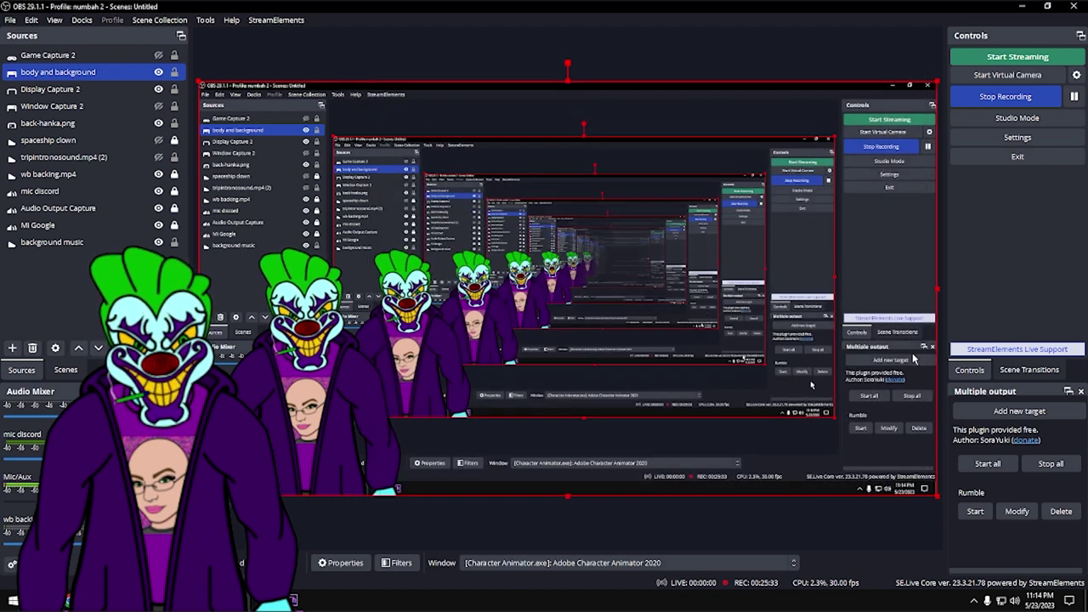
Reopen the settings and review the video resolution, downscale filter and FPS options.
drag(935, 83, 951, 154)
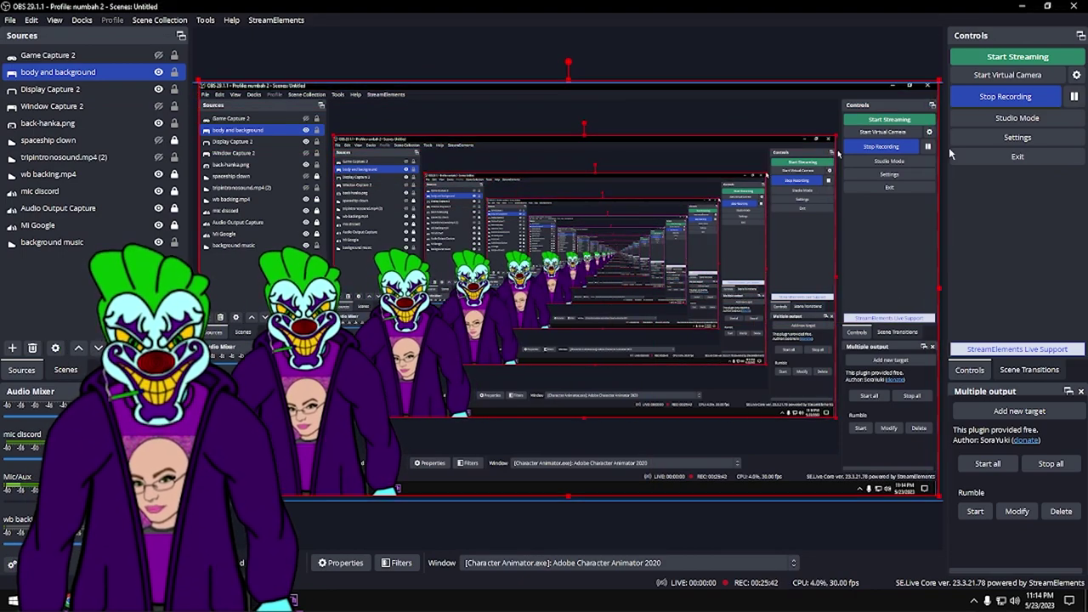
click(1009, 143)
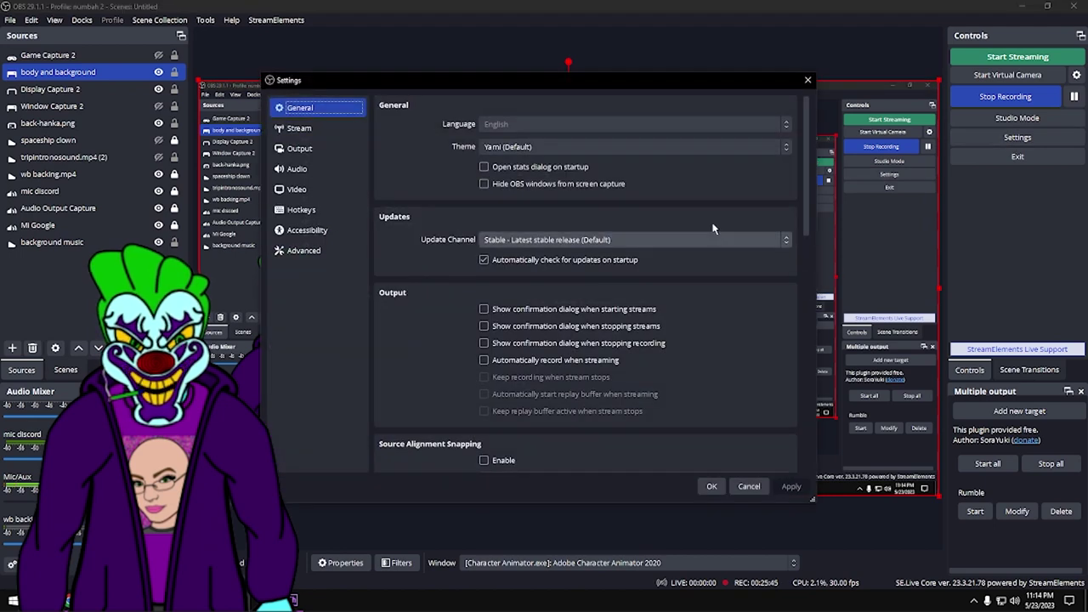
click(342, 188)
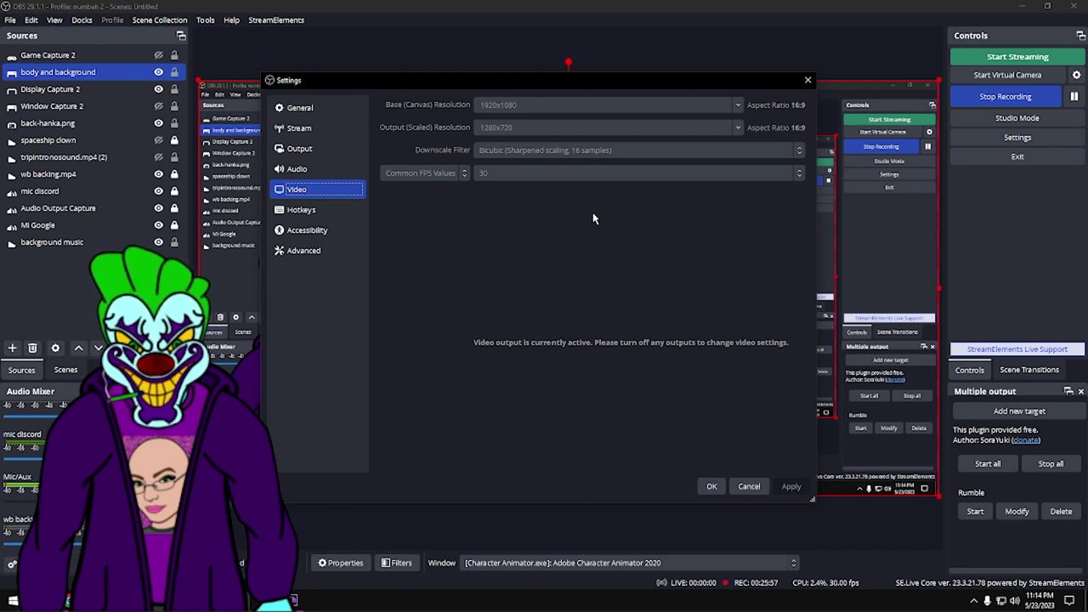
drag(574, 83, 717, 89)
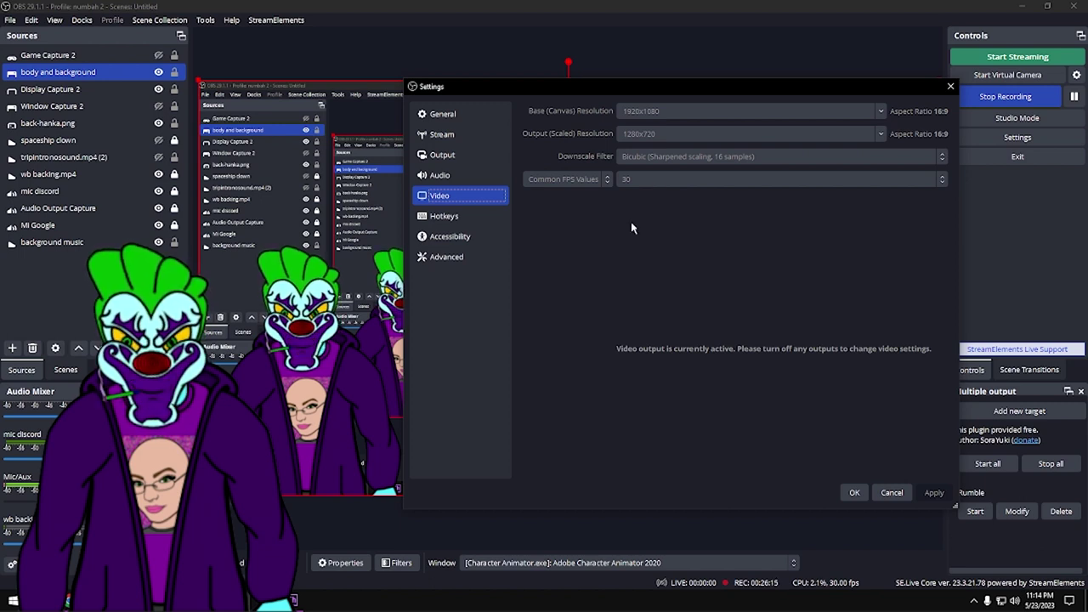
In the hotkey settings, clear the Studio scene's Switch to scene shortcut and try Shift + 2 instead.
click(490, 216)
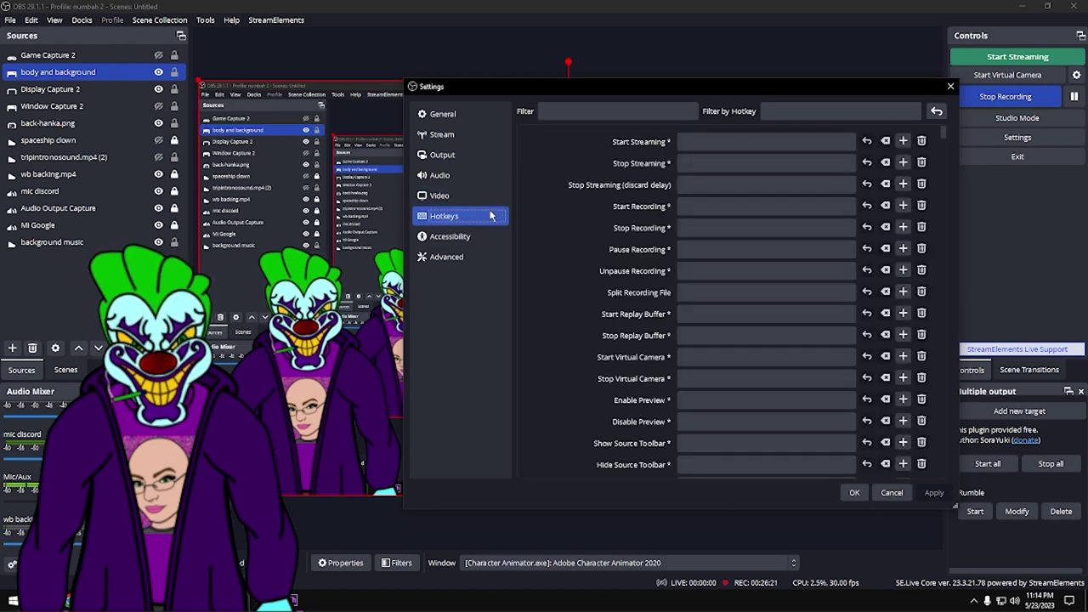
scroll(553, 280, down, 15)
scroll(531, 295, up, 3)
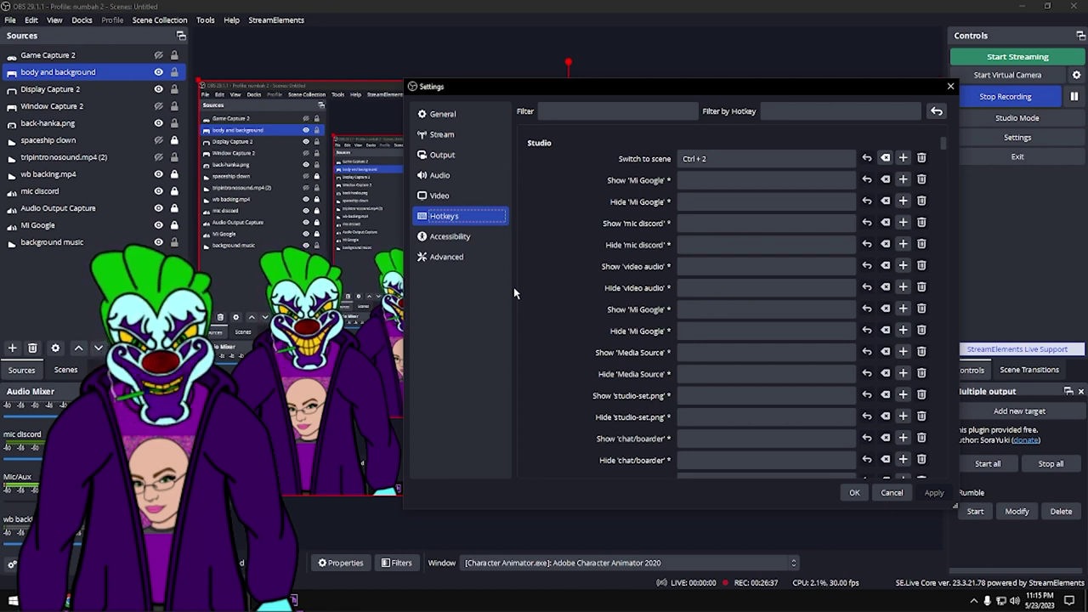
click(730, 156)
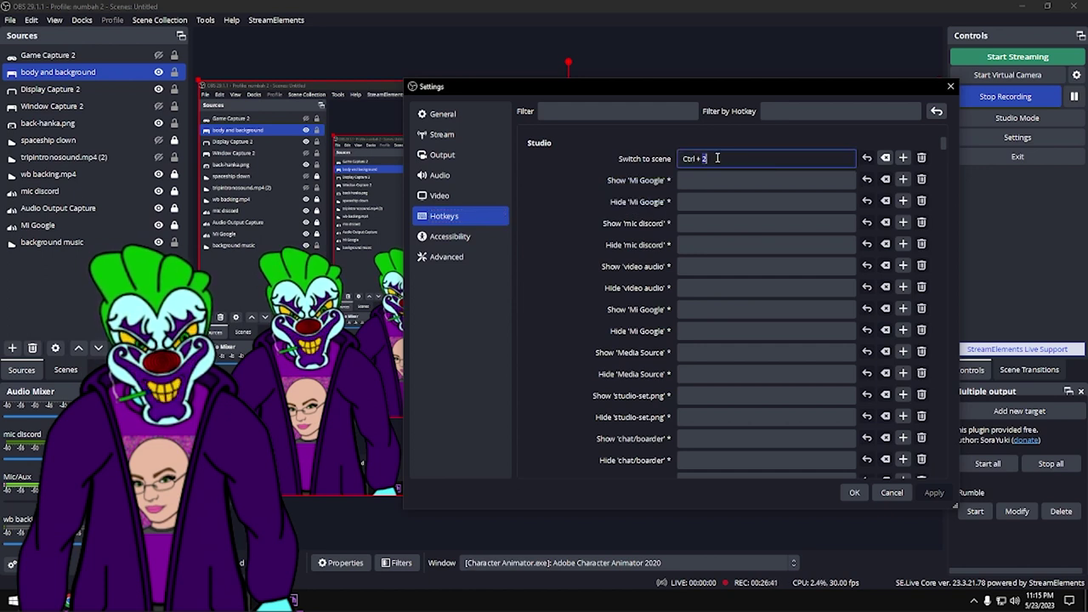
click(921, 159)
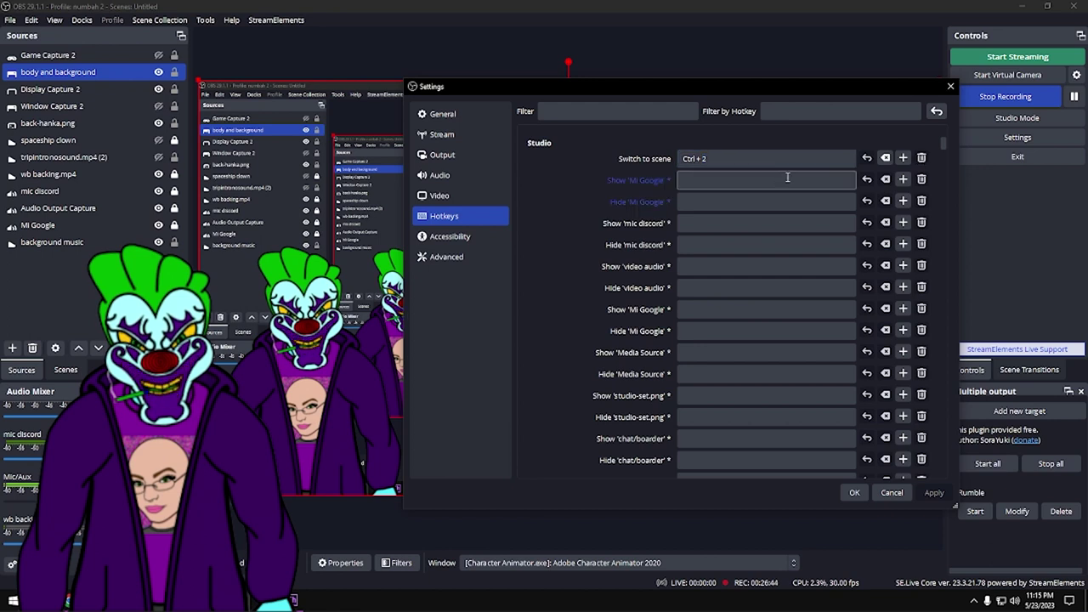
click(885, 158)
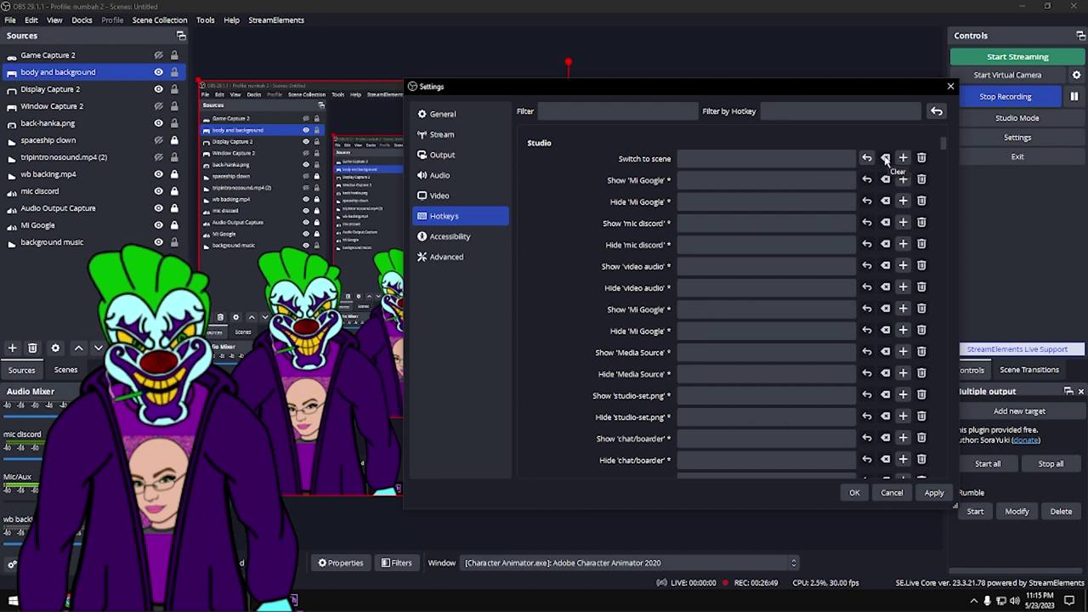
click(771, 165)
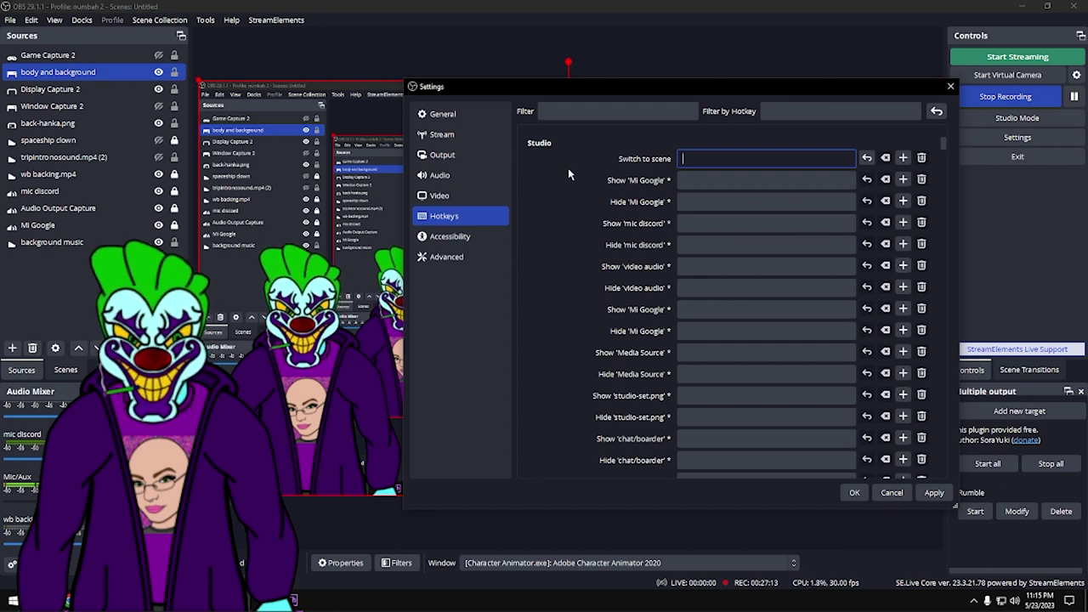
key(shift+2)
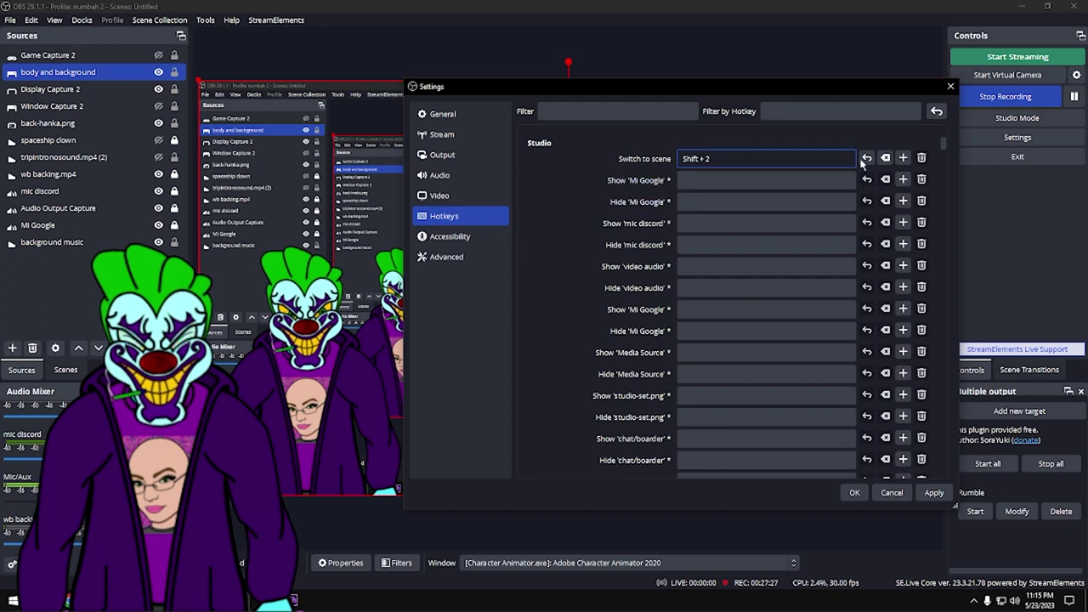
Set the Studio scene's Switch to scene hotkey back to Ctrl + 2 and apply it.
click(887, 158)
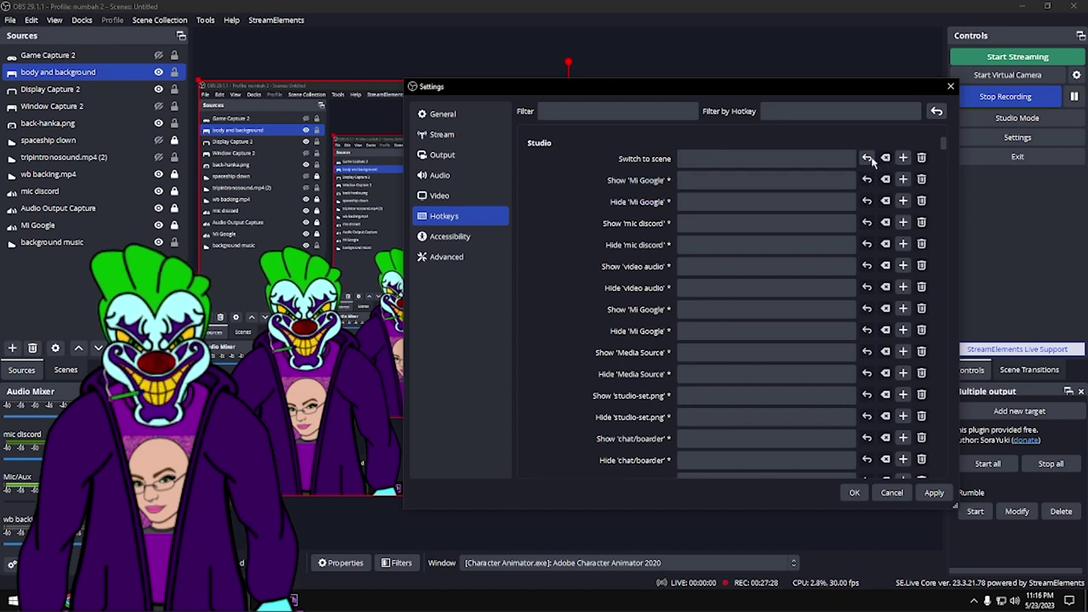
click(774, 159)
key(ctrl)
key(ctrl+2)
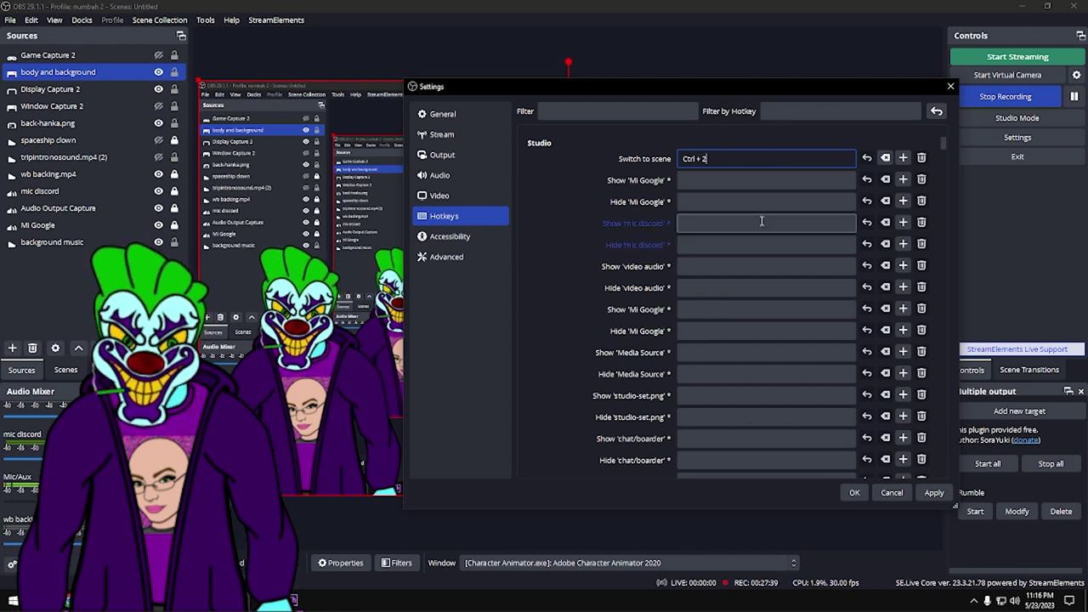
click(928, 493)
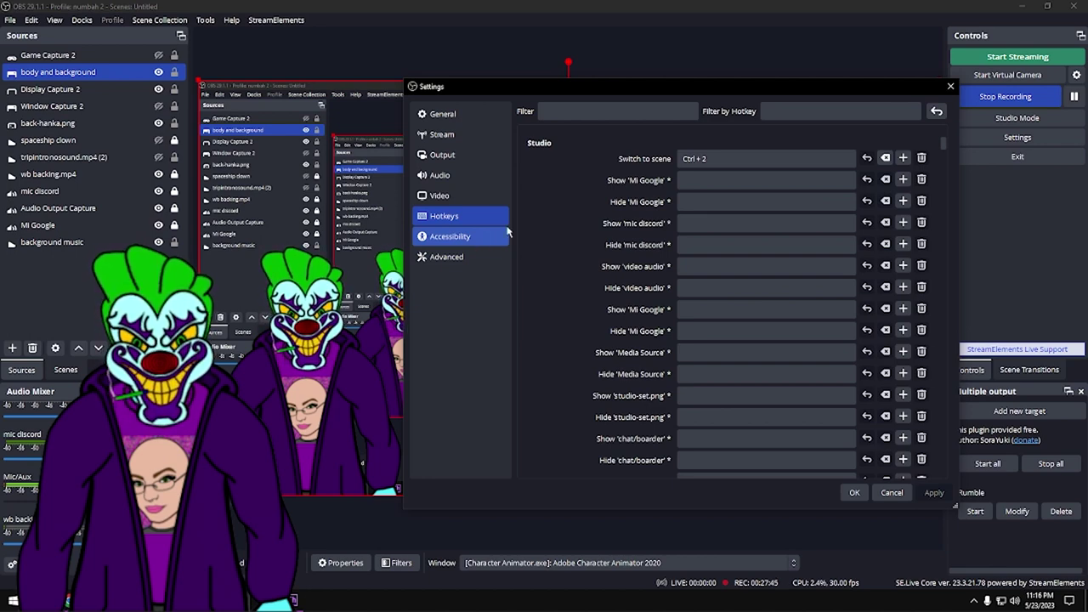
Look through the remaining scene and source hotkeys, and review the accessibility color settings.
scroll(688, 265, down, 2)
scroll(688, 265, down, 15)
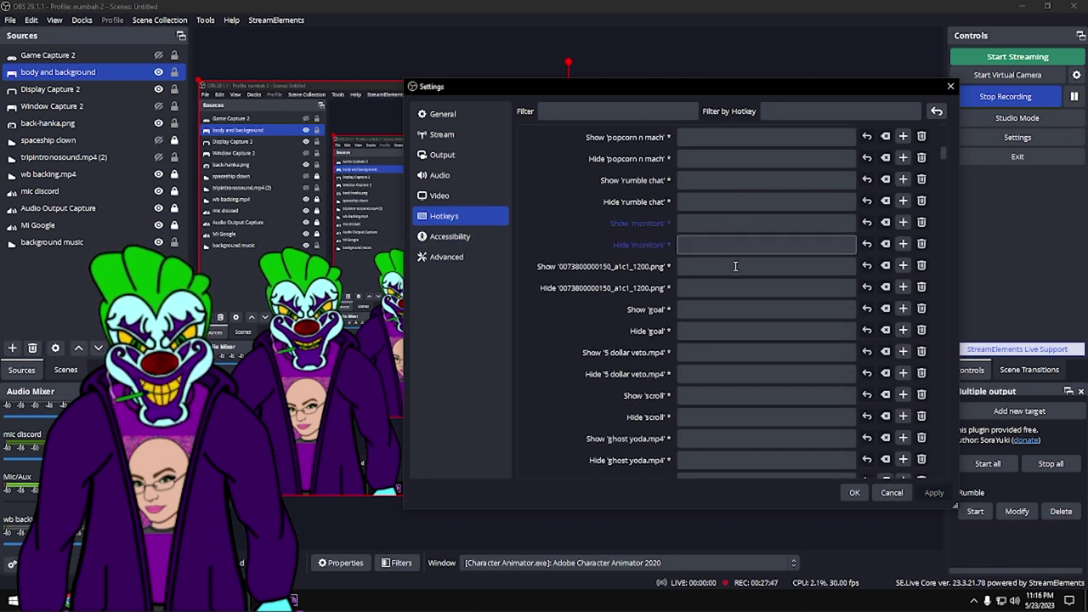
scroll(730, 266, down, 10)
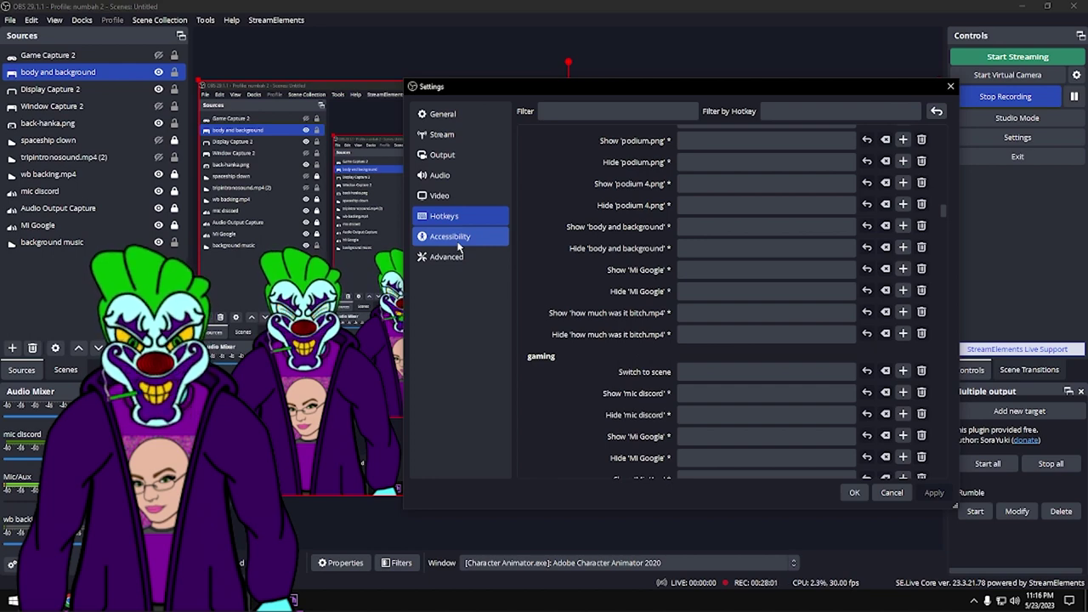
click(457, 239)
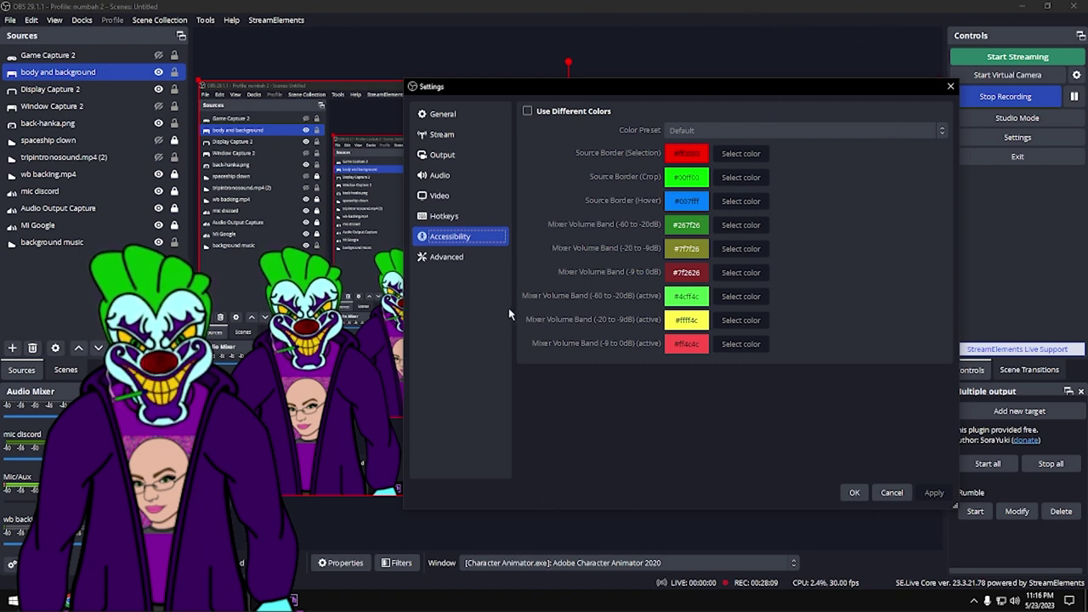
Examine the process priority choices and the video options in the advanced settings.
click(489, 264)
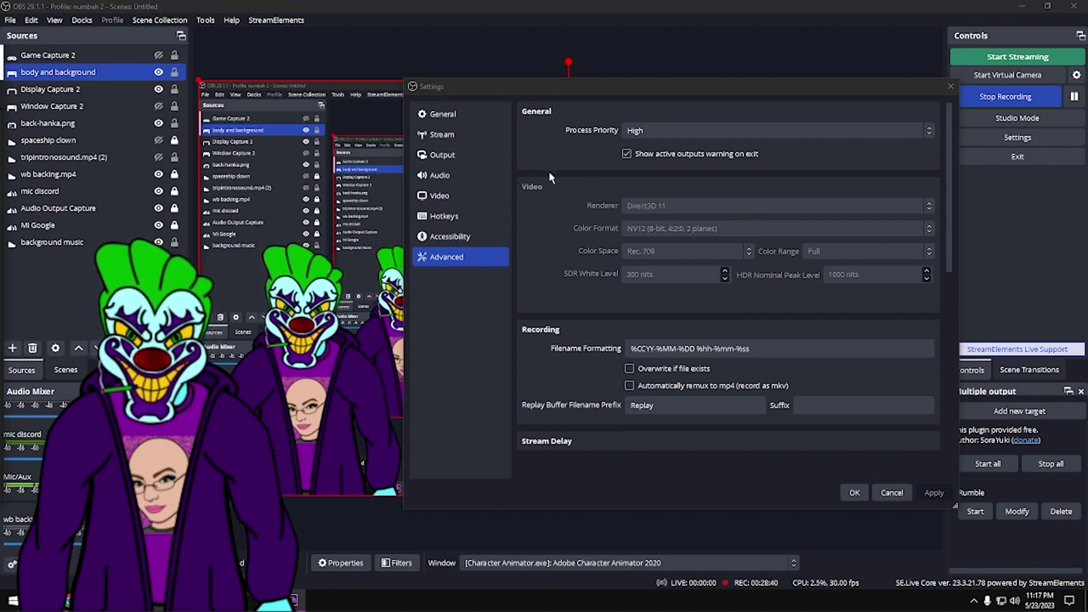
click(670, 134)
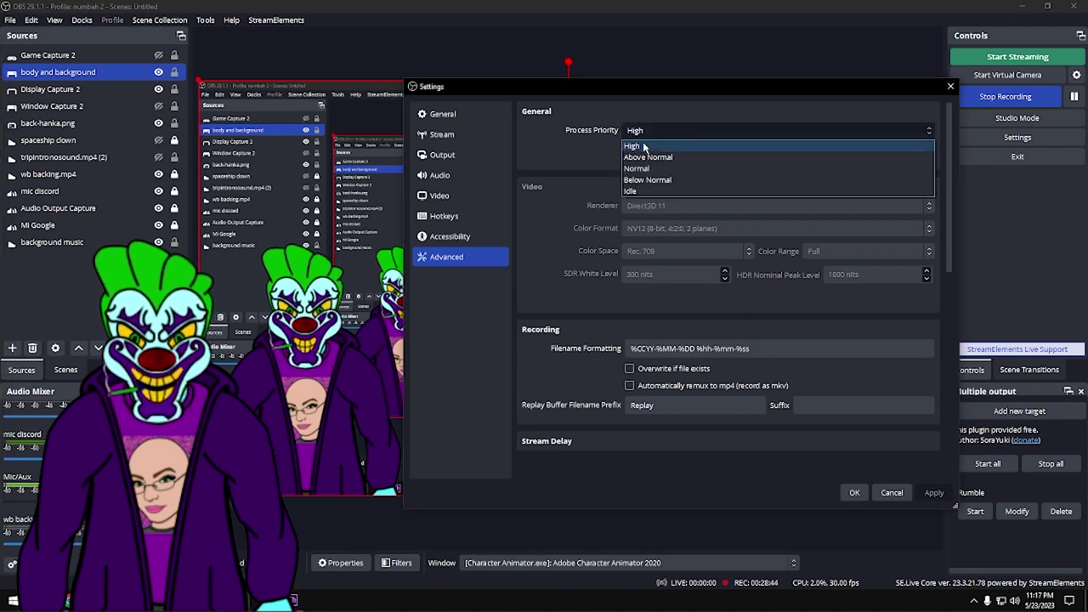
click(548, 156)
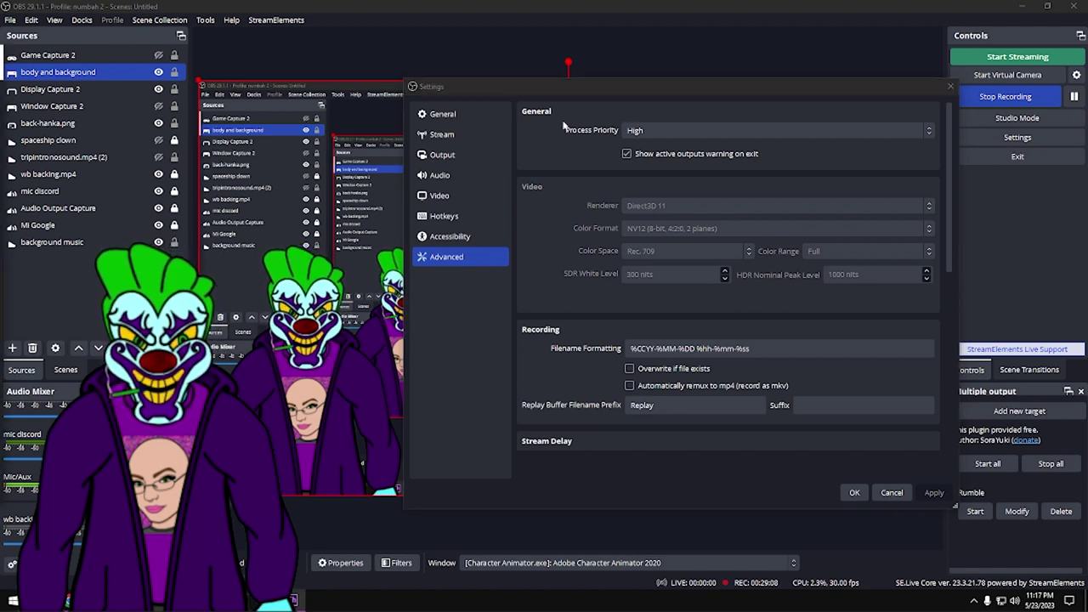
click(665, 132)
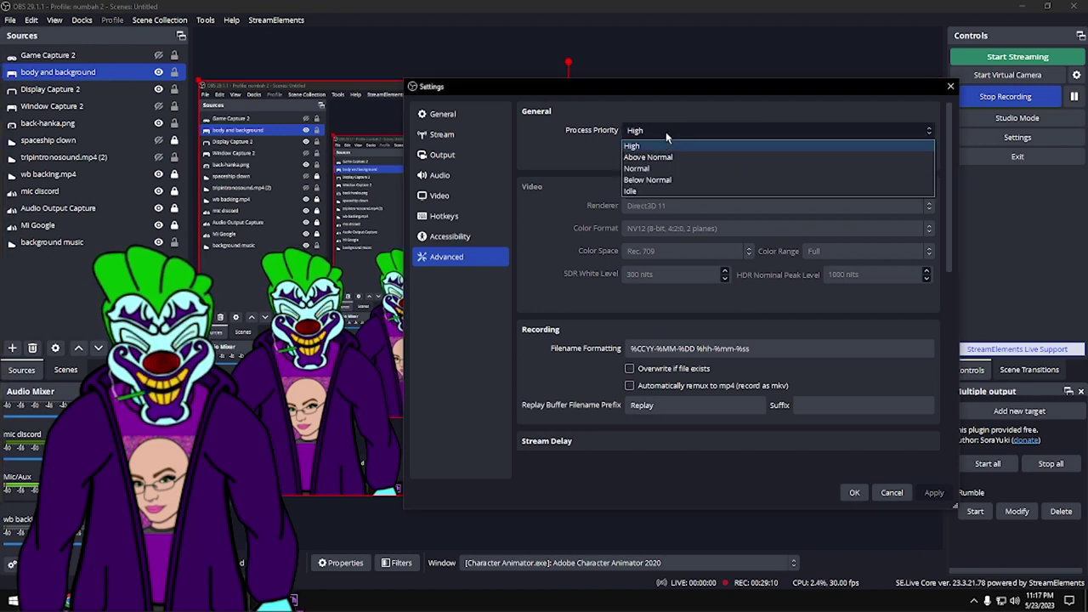
click(541, 157)
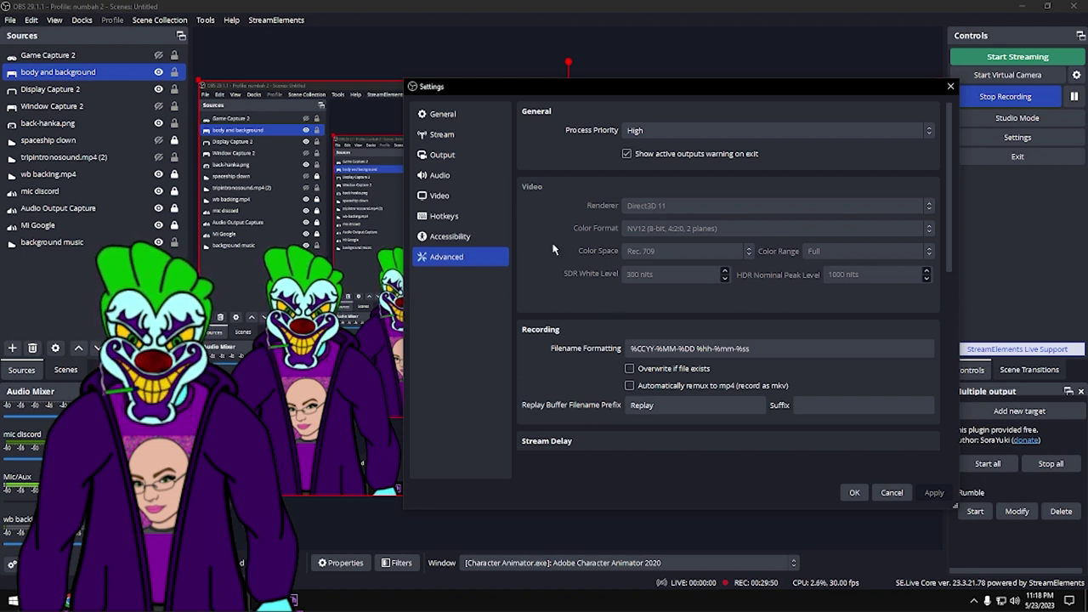
Review the advanced recording filename, stream delay, automatic reconnect, network, browser source and hotkey focus options.
scroll(552, 249, down, 3)
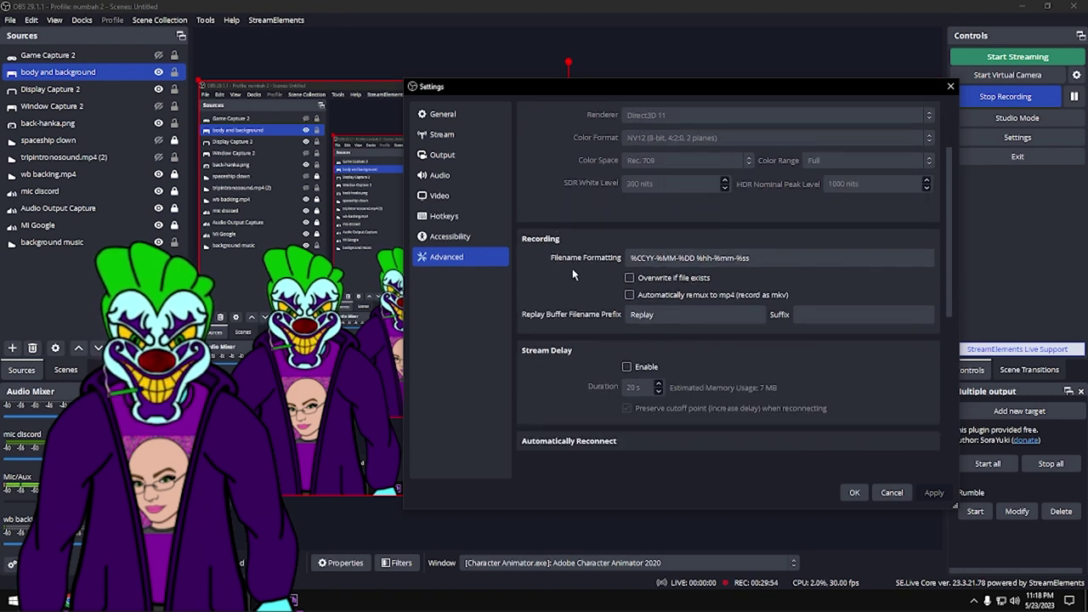
click(760, 258)
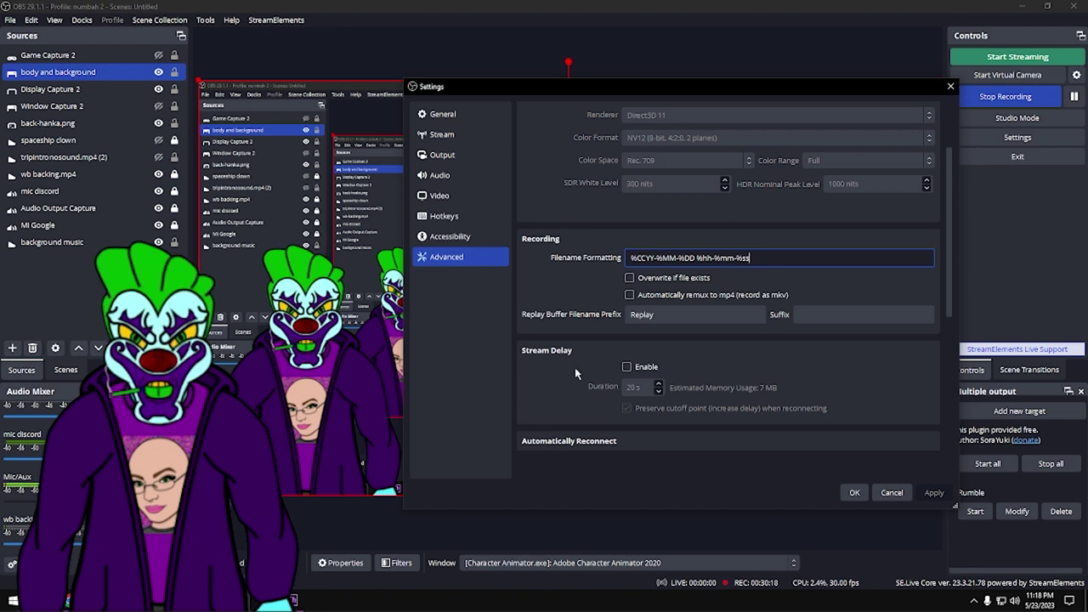
scroll(574, 367, down, 3)
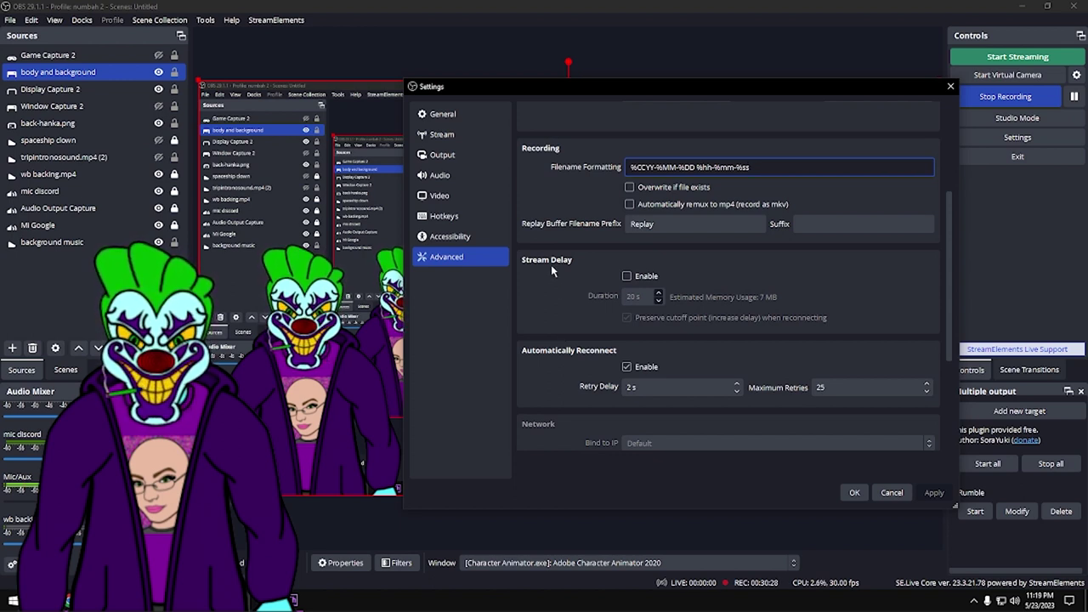
click(556, 295)
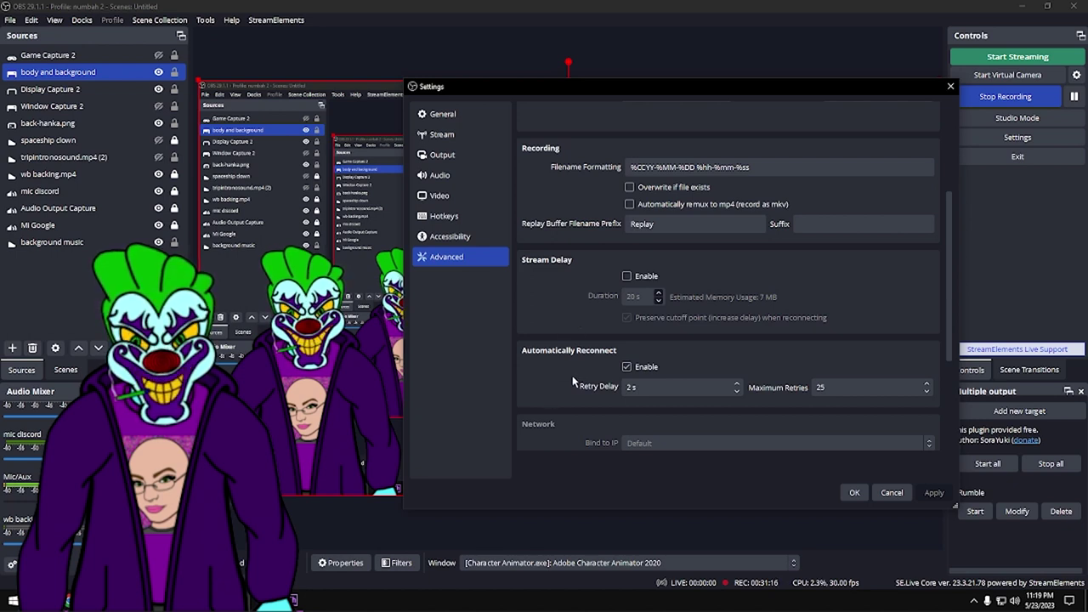
scroll(572, 375, down, 2)
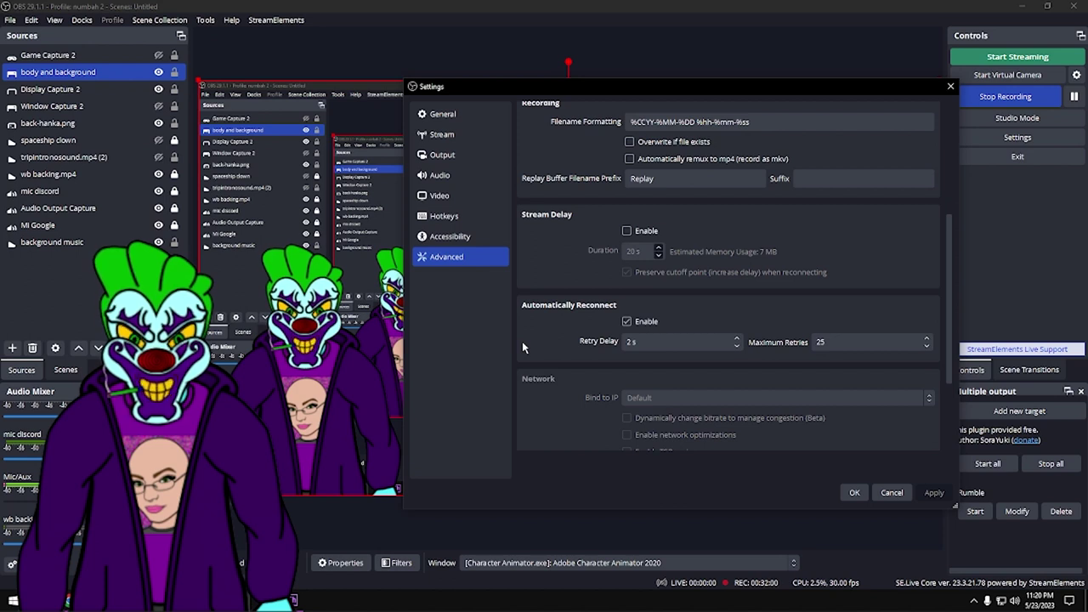
click(822, 341)
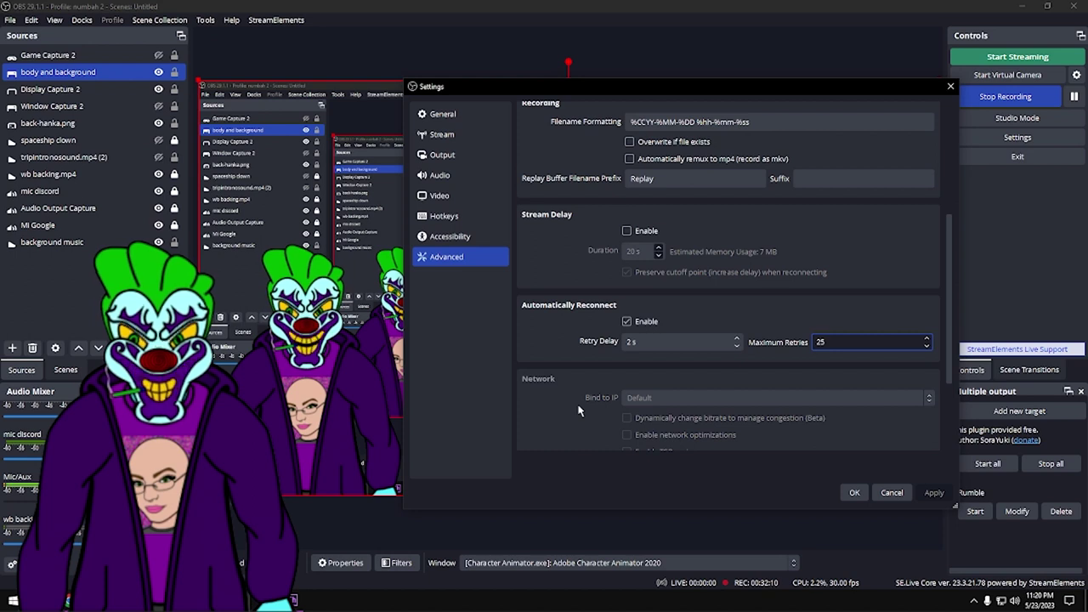
scroll(578, 410, down, 4)
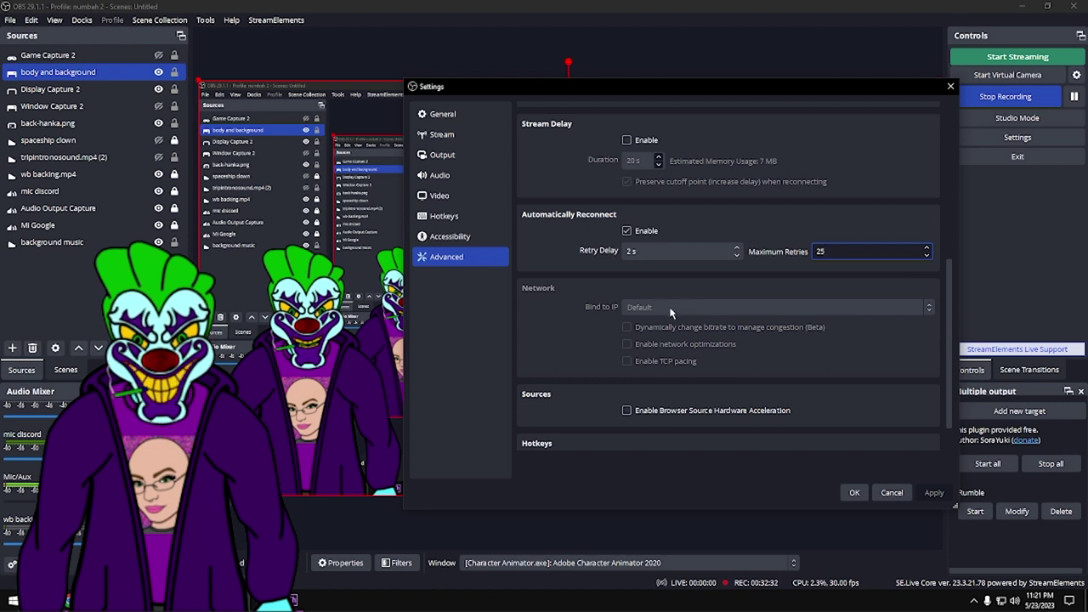
scroll(588, 344, down, 2)
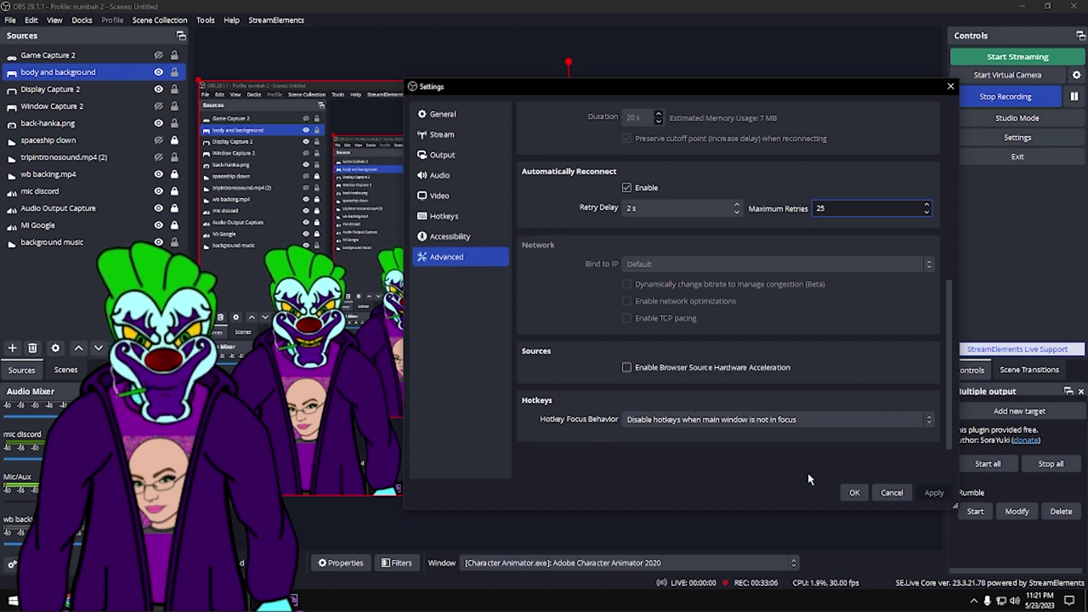
Accept and close the settings, and hide the Display Capture 2 source.
click(856, 493)
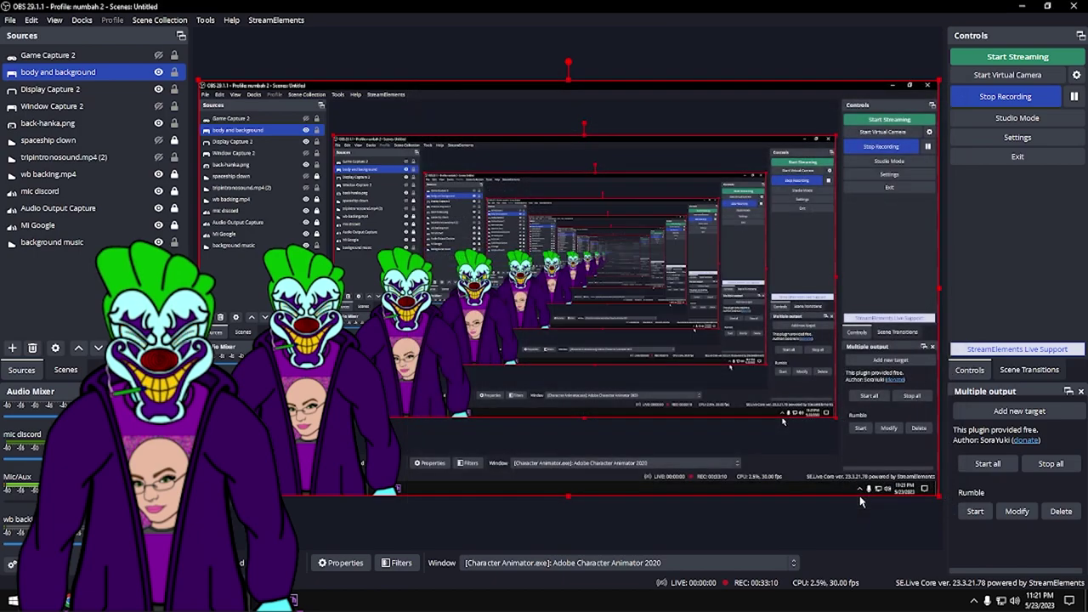
click(158, 89)
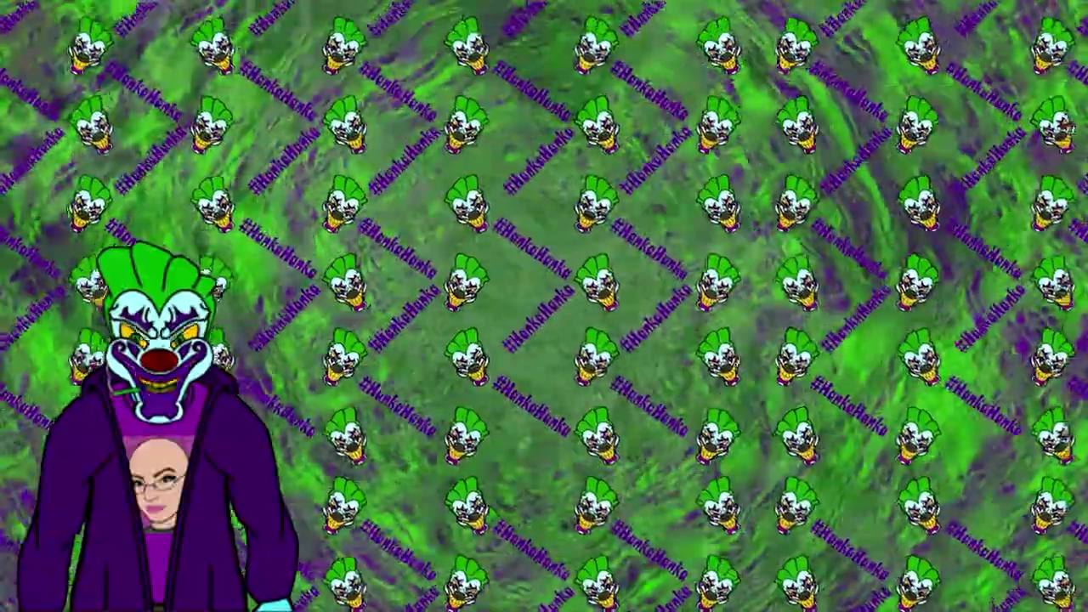